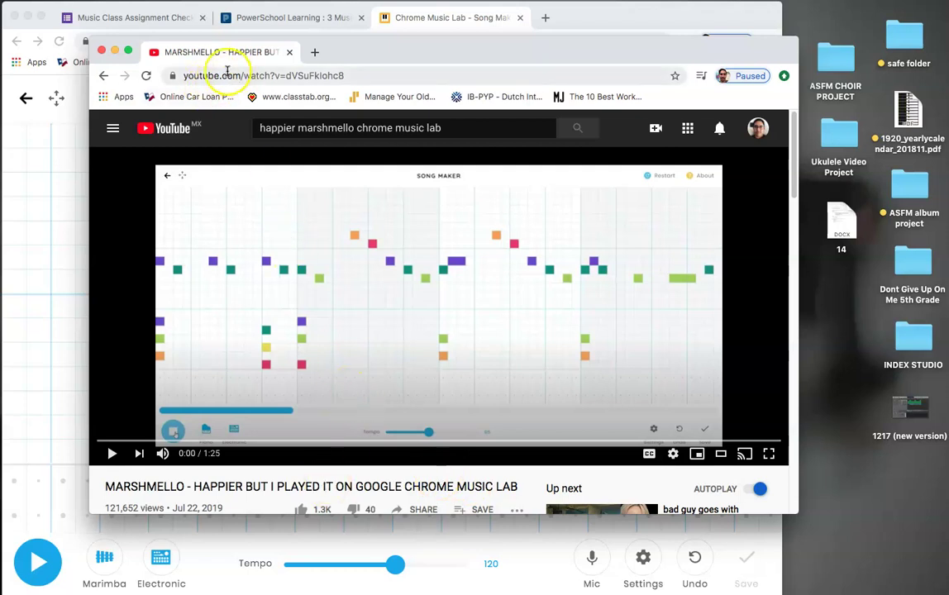
- Bring the Music Class Assignment Checklist form in front of the Happier YouTube video
click(118, 16)
- Scroll through the checklist form's lesson links, questions and May 29th deadline
scroll(239, 248, up, 3)
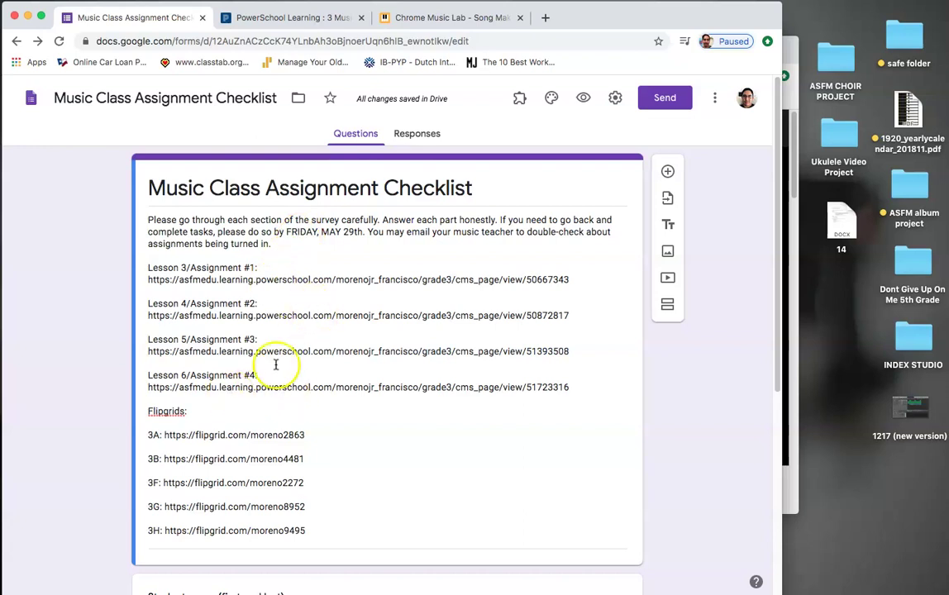
scroll(223, 446, down, 3)
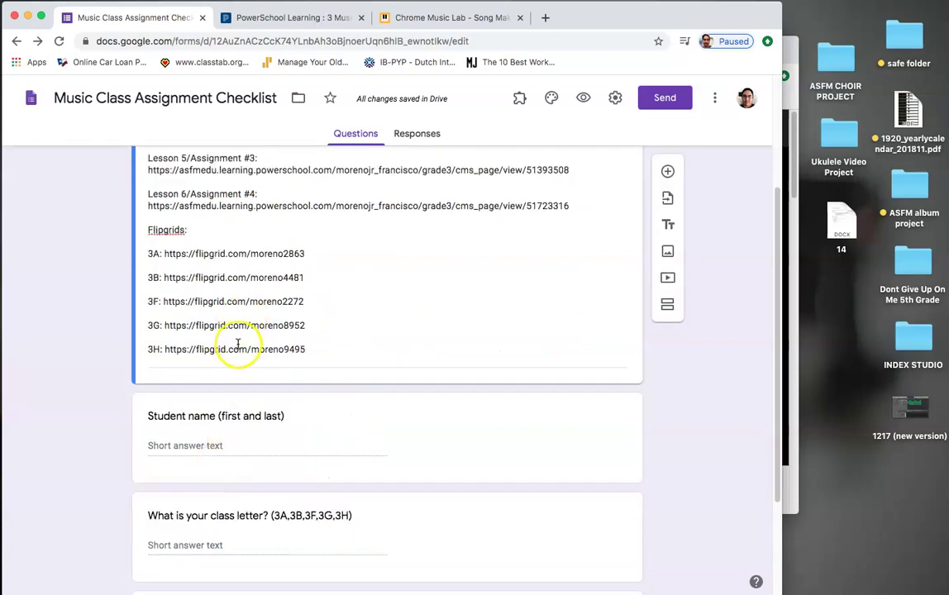
scroll(272, 322, up, 3)
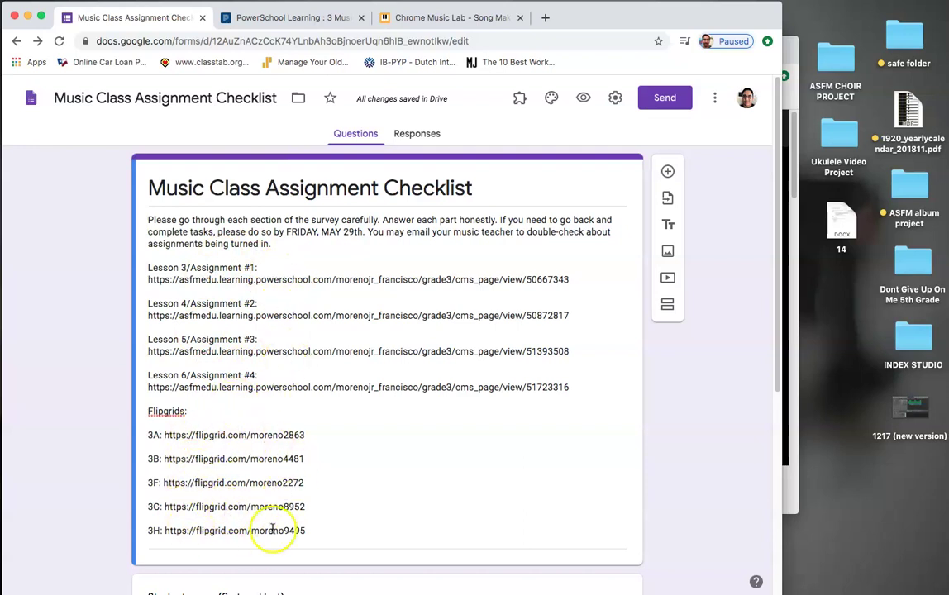
scroll(291, 411, down, 5)
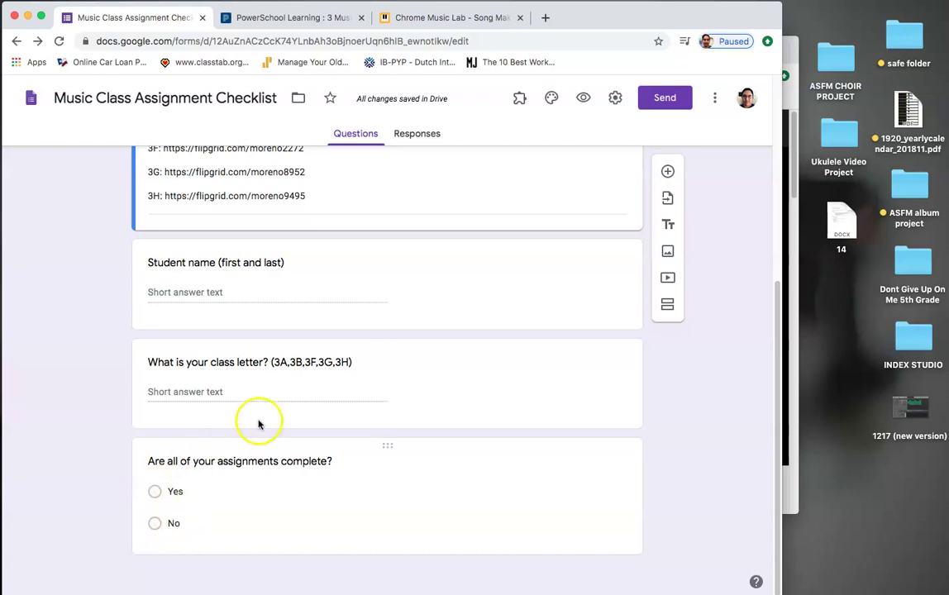
scroll(360, 371, up, 5)
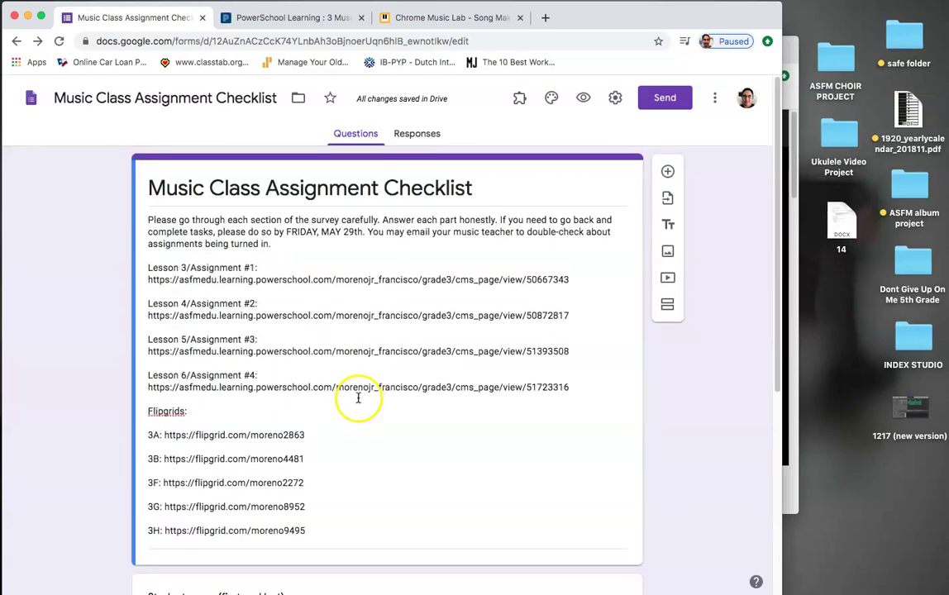
- Switch to the PowerSchool Learning 3 Music class page
click(295, 17)
click(162, 17)
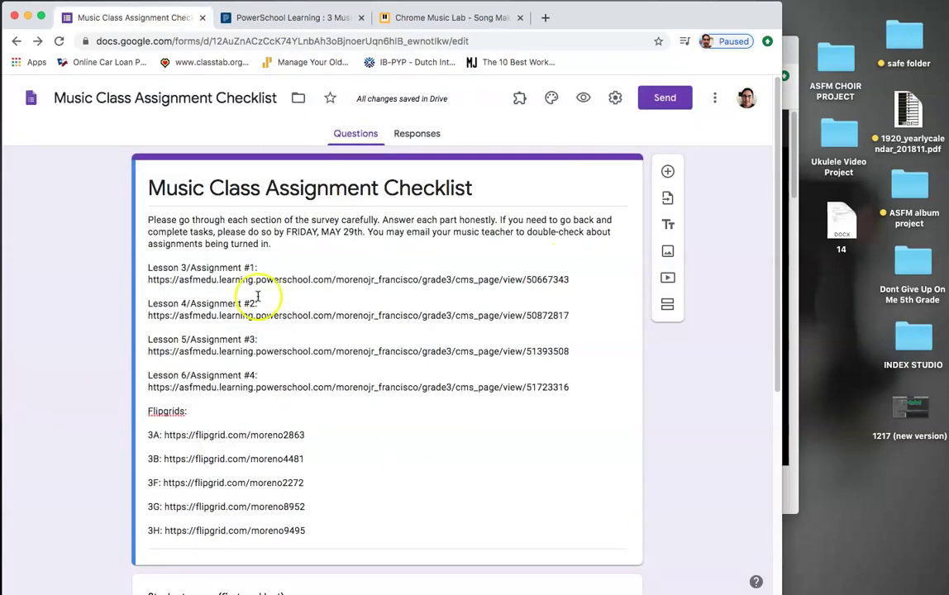
click(313, 17)
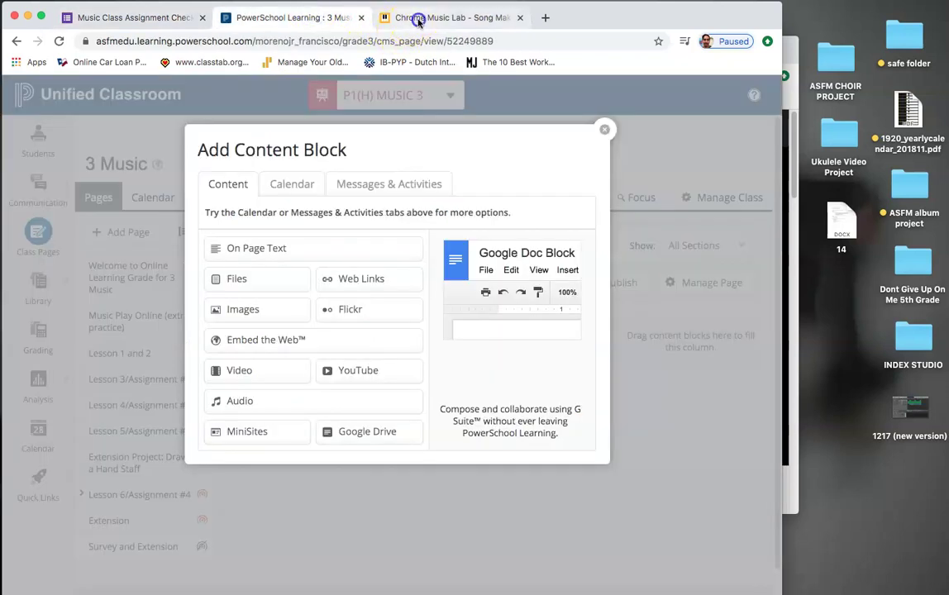
- Switch to Song Maker and position the YouTube video window over it
click(379, 17)
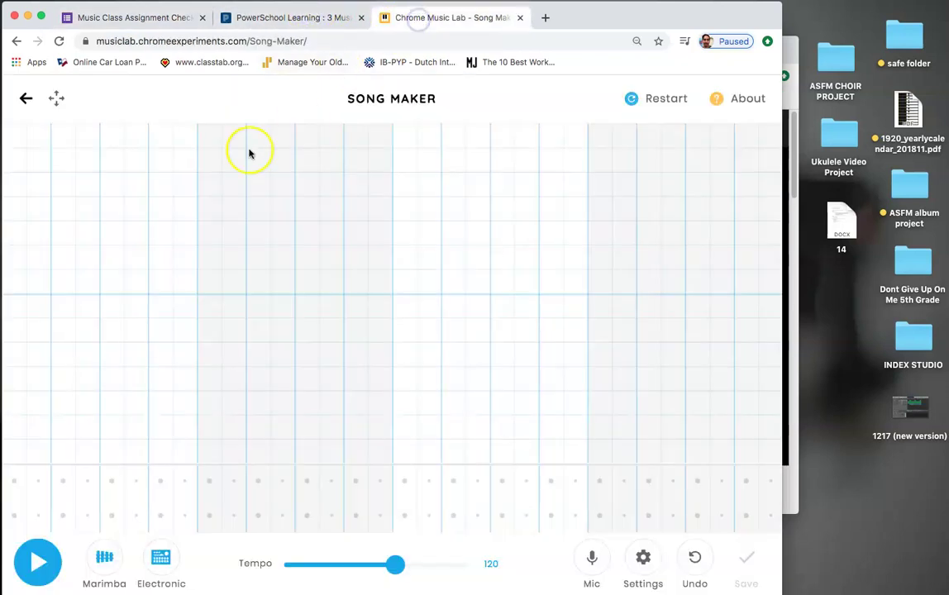
click(790, 39)
drag(558, 55, 562, 72)
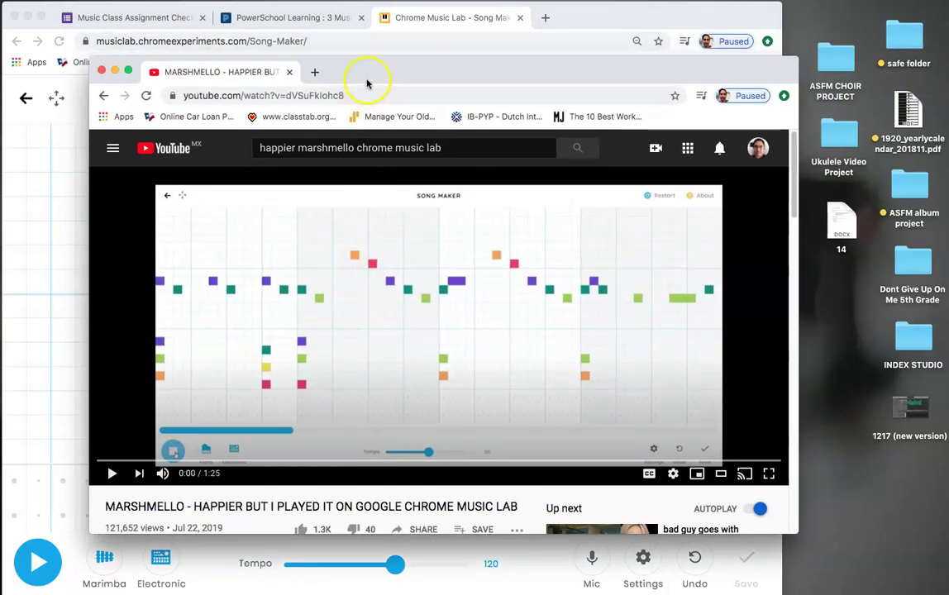
drag(364, 78, 360, 82)
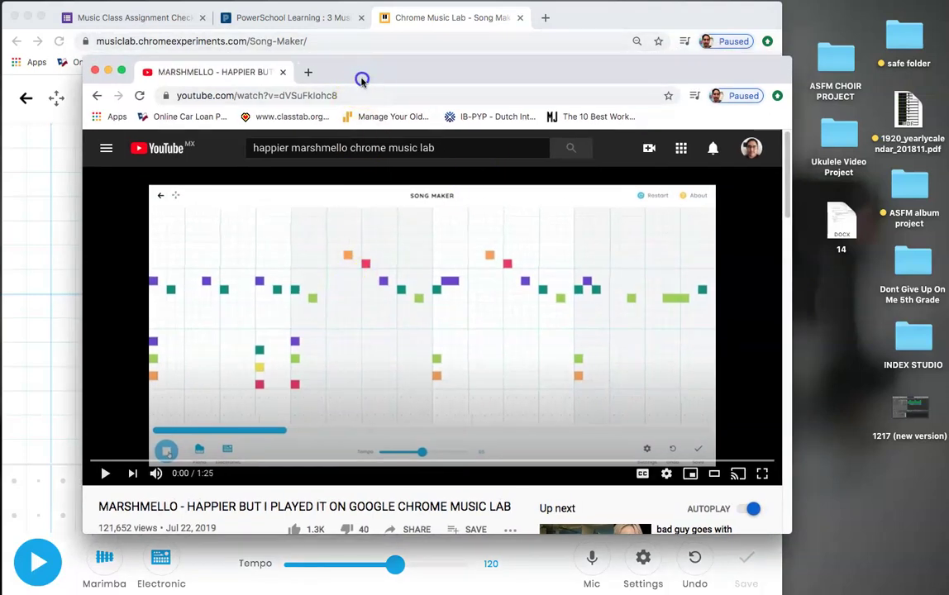
- Play the Happier video to 0:12, then rewind it to 0:00
click(105, 474)
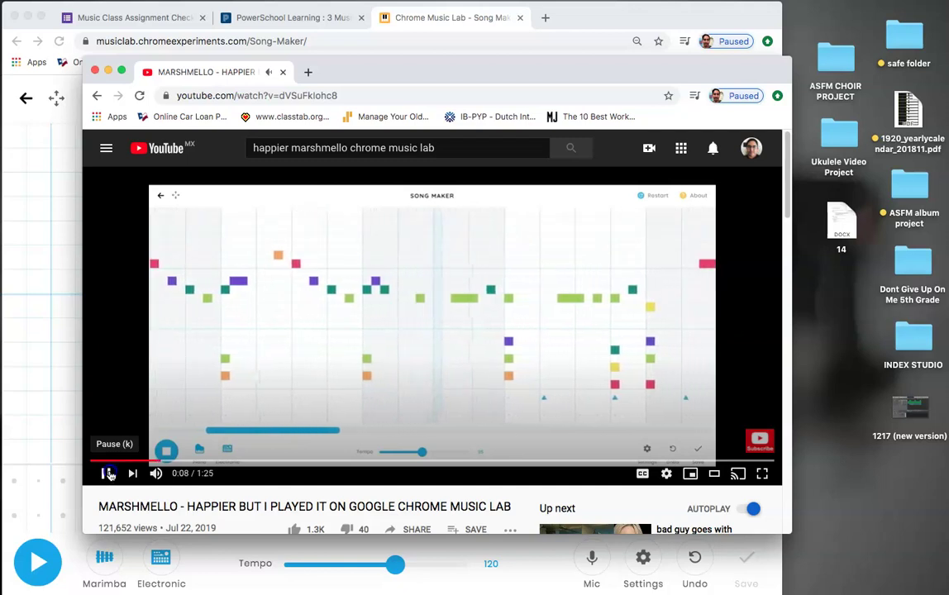
click(108, 474)
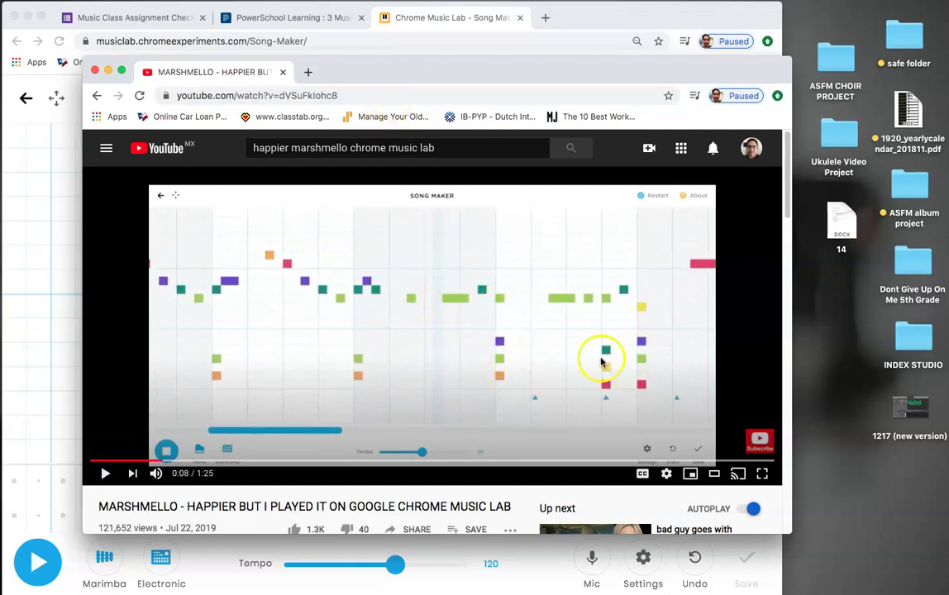
click(108, 474)
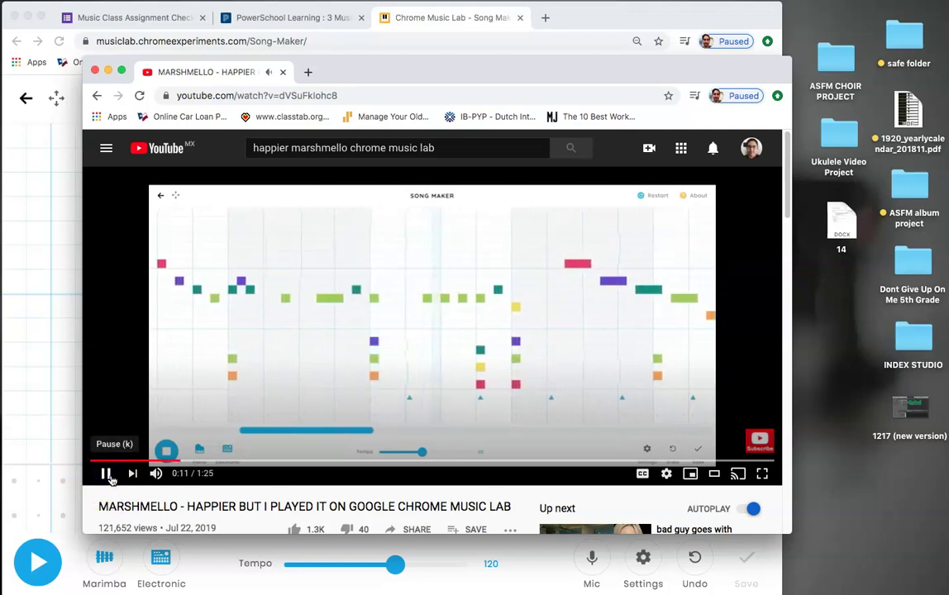
click(107, 473)
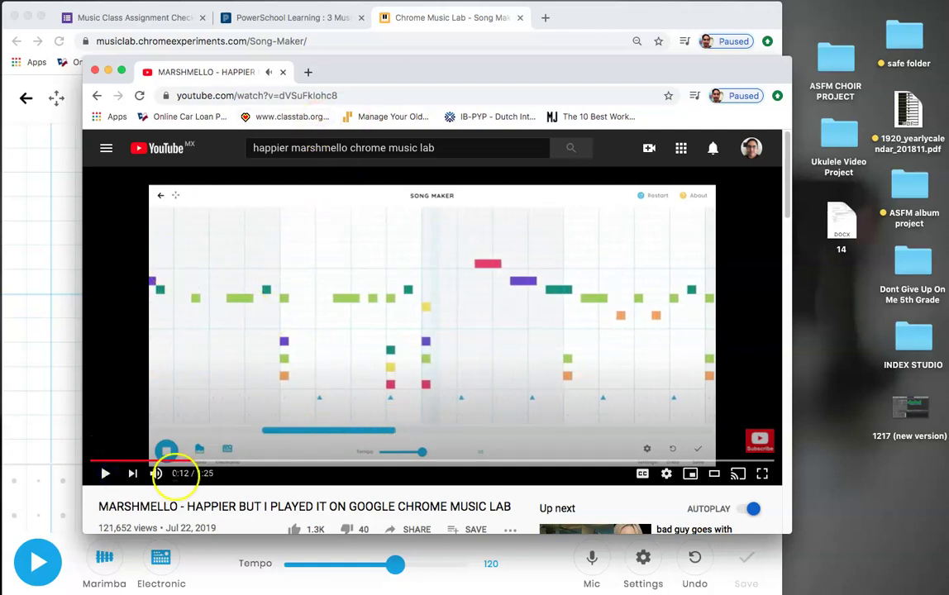
drag(186, 461, 94, 467)
click(48, 277)
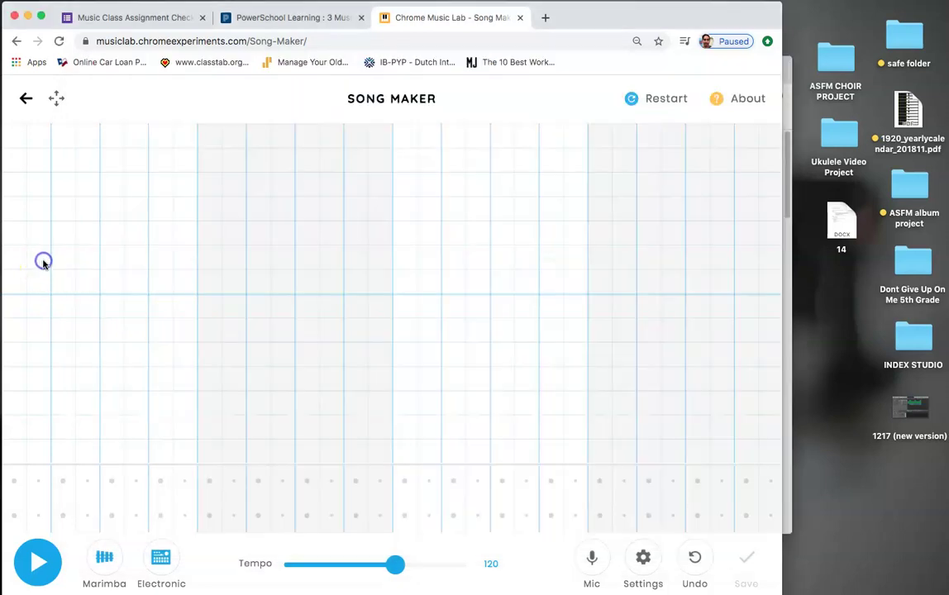
drag(608, 25, 654, 30)
drag(714, 22, 701, 19)
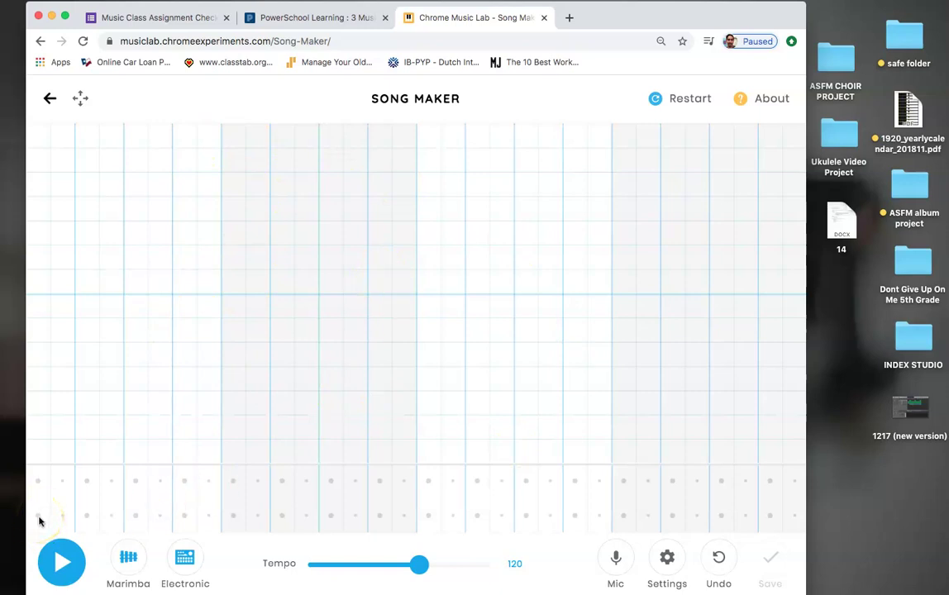
click(82, 487)
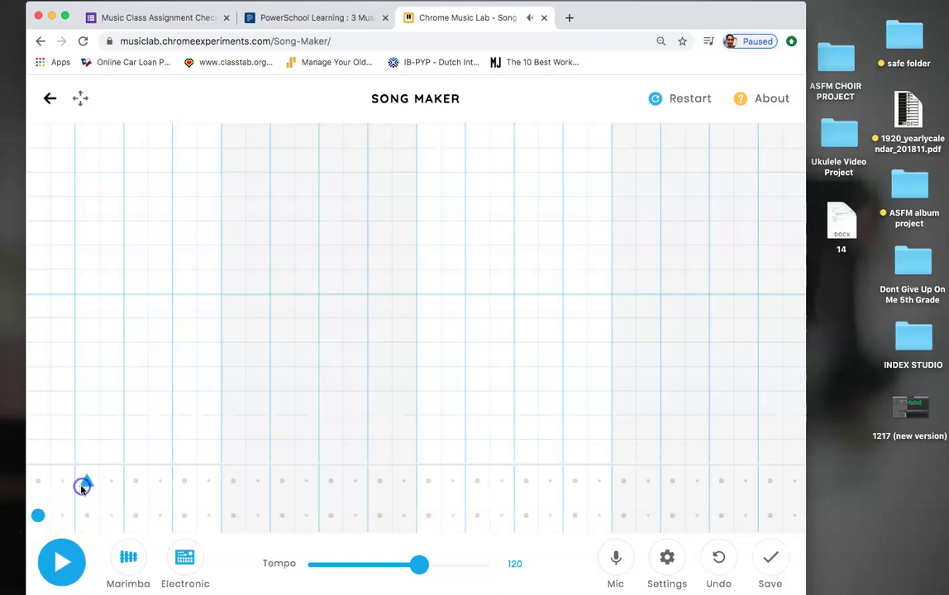
click(158, 484)
click(85, 483)
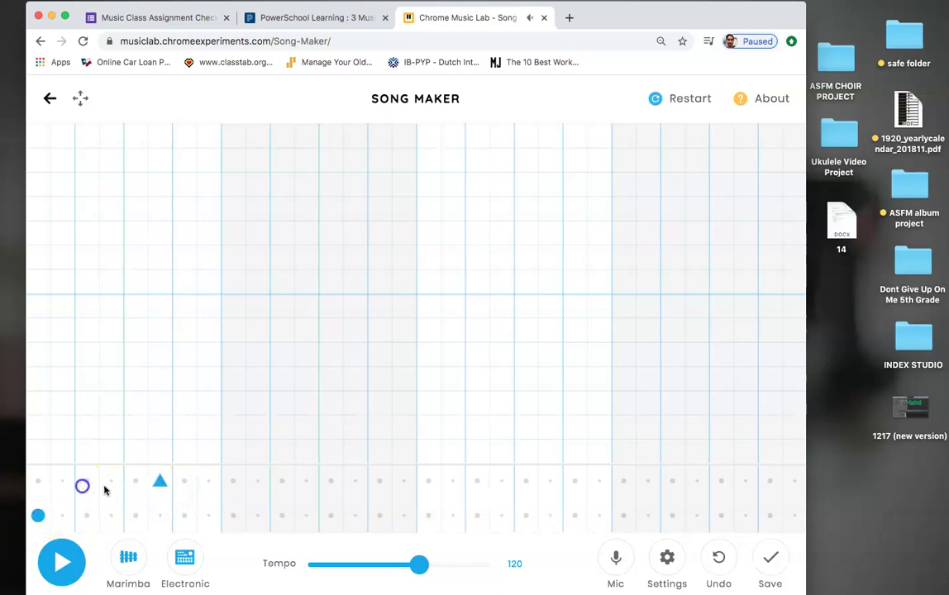
click(161, 483)
click(38, 516)
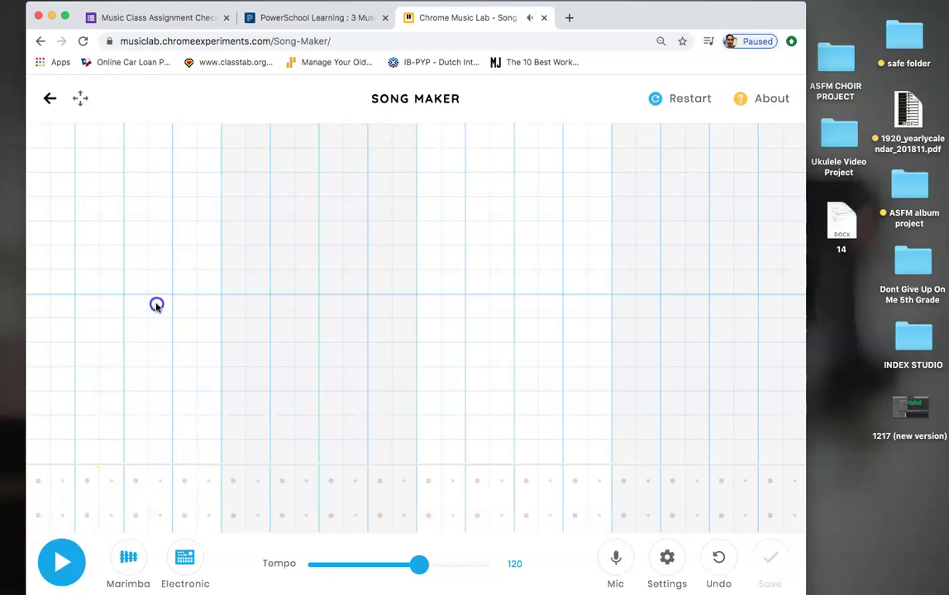
mouse_move(66, 329)
mouse_down()
mouse_move(151, 280)
mouse_move(197, 277)
mouse_up()
drag(73, 336, 167, 279)
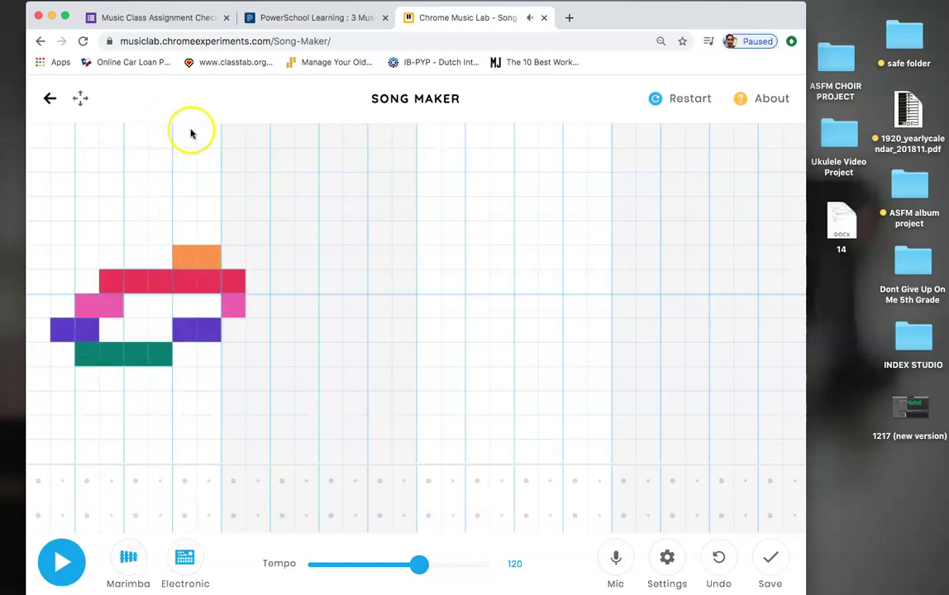
click(718, 559)
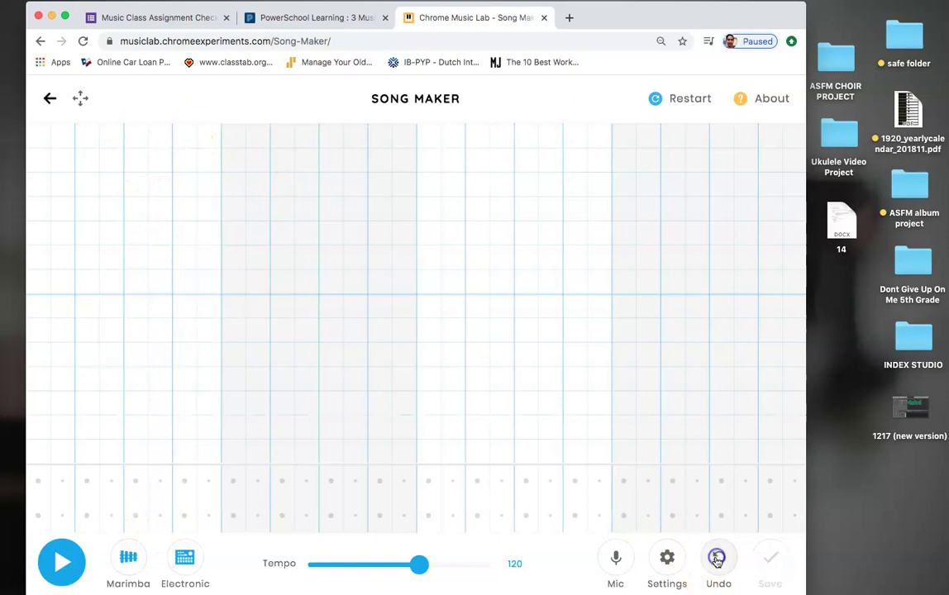
click(111, 403)
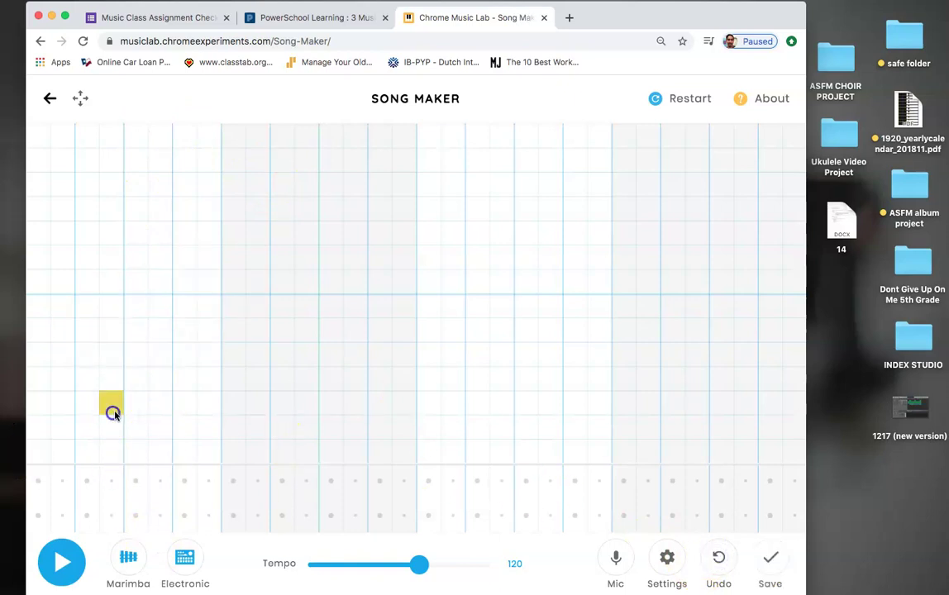
click(718, 558)
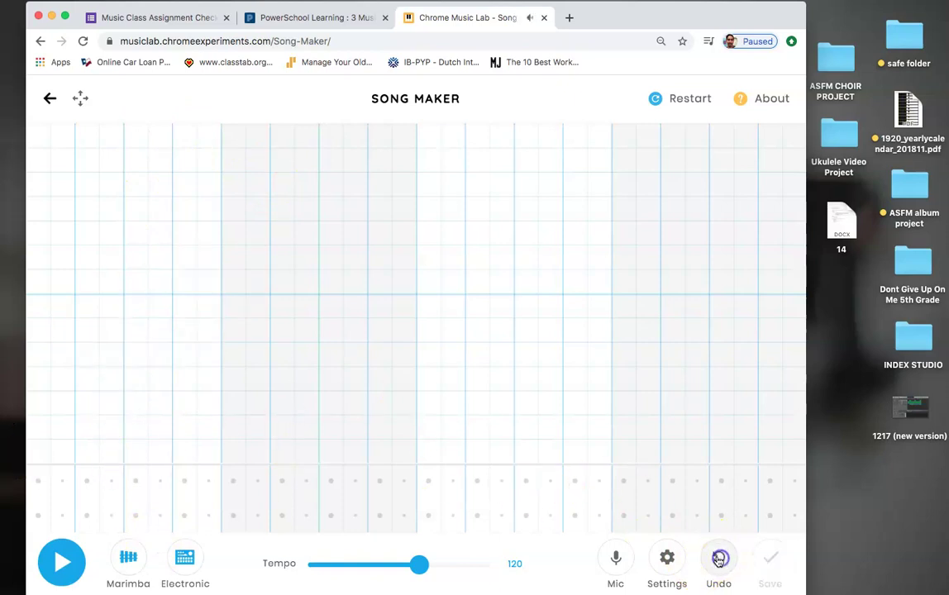
- Raise the song's range to 3 octaves in Settings and apply it
click(668, 559)
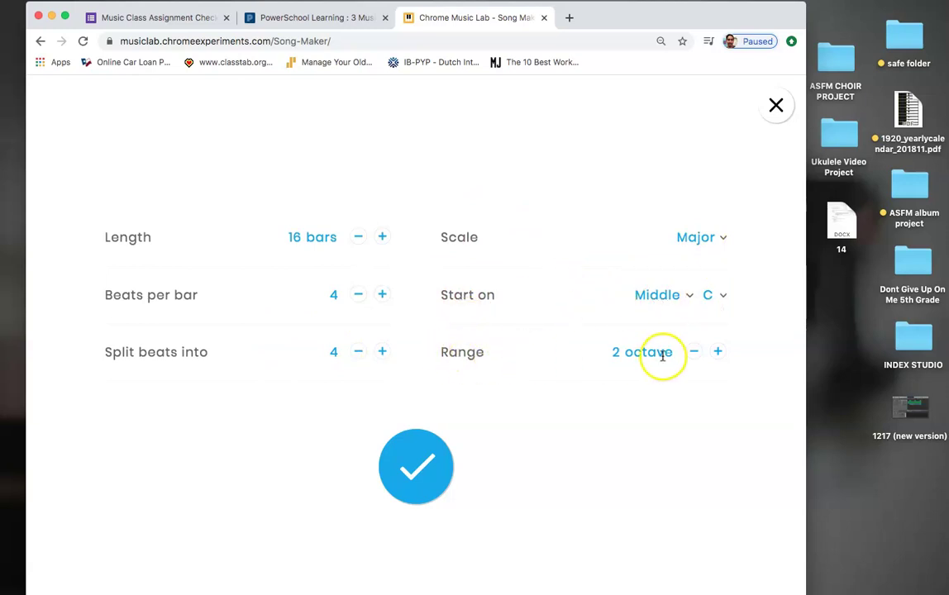
click(718, 351)
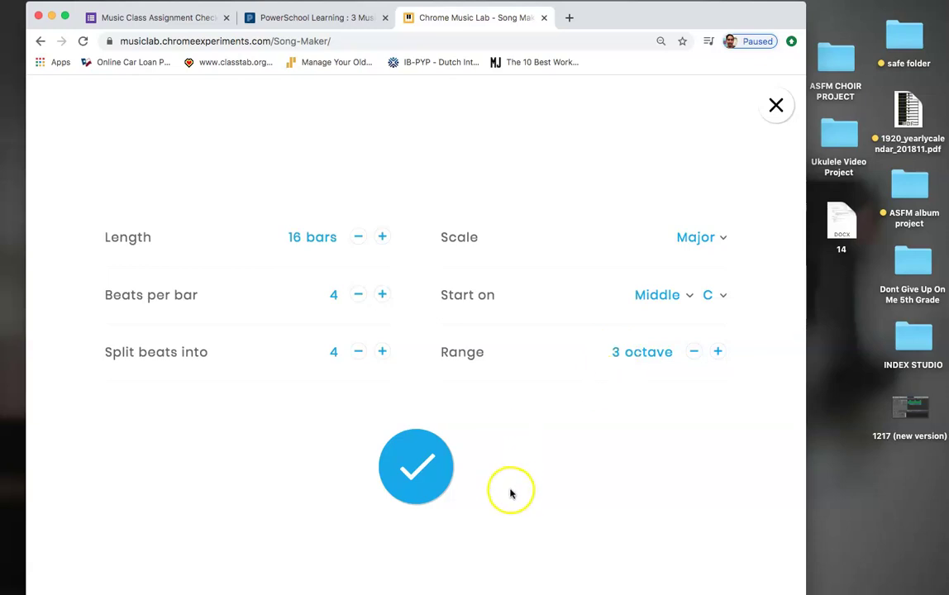
click(410, 467)
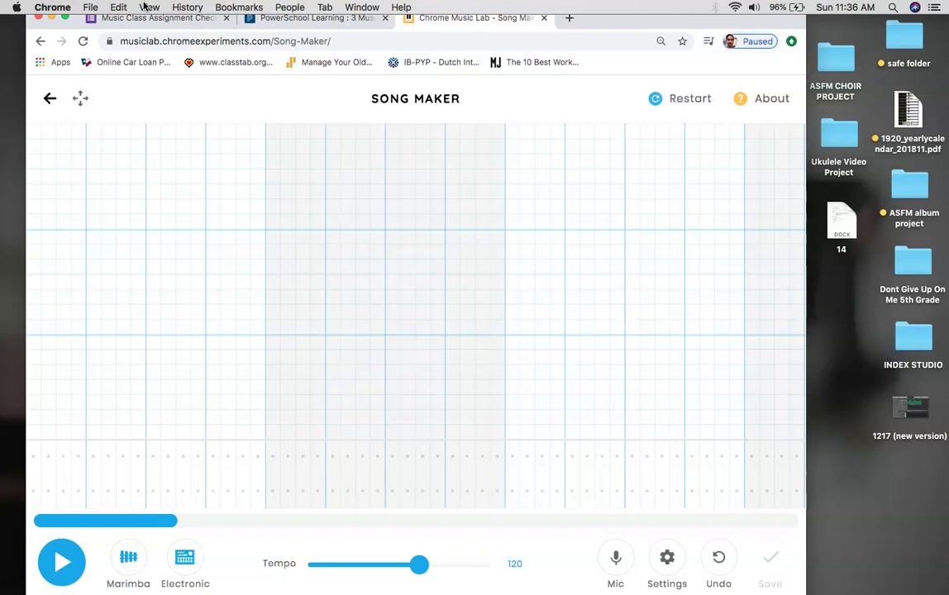
- Zoom the page out from the View menu and move the browser to the left edge
click(150, 7)
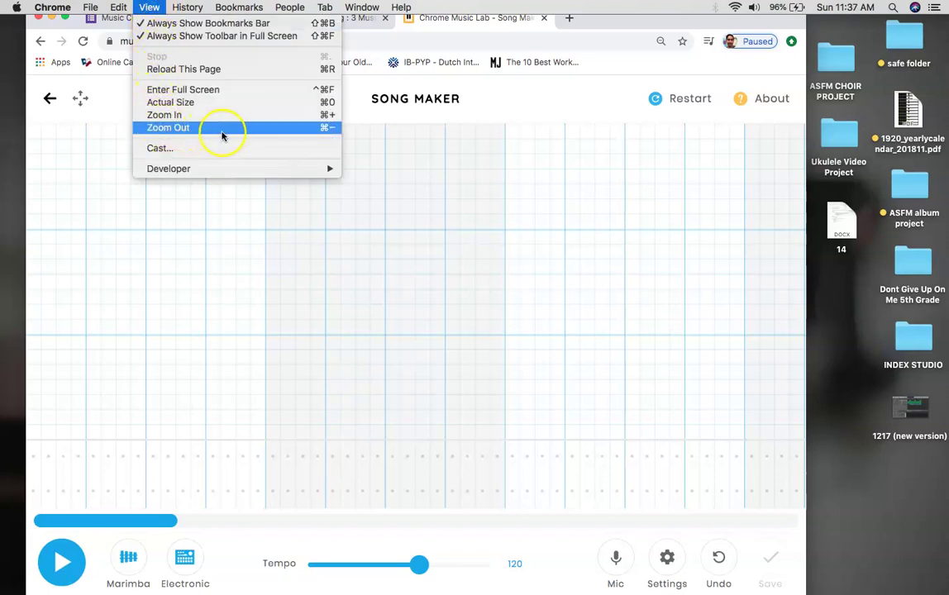
click(173, 129)
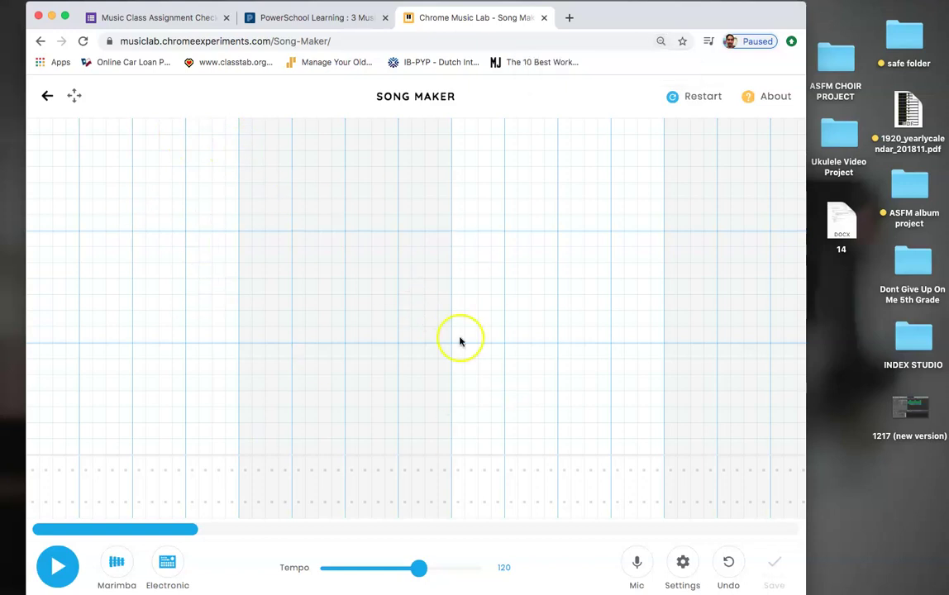
drag(658, 18, 628, 13)
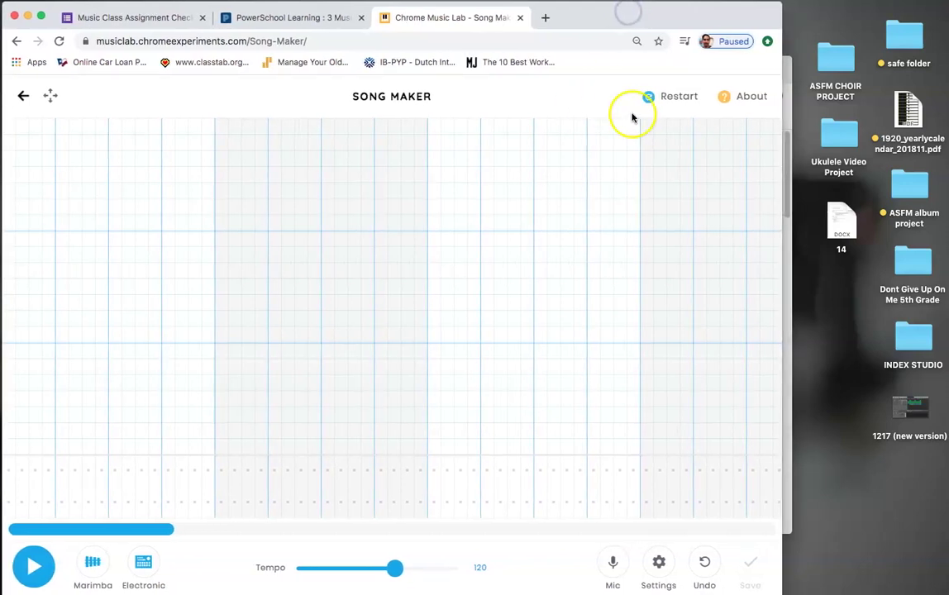
- Move the YouTube video to the screen's right edge, then raise the Song Maker grid
click(786, 68)
drag(607, 72, 732, 73)
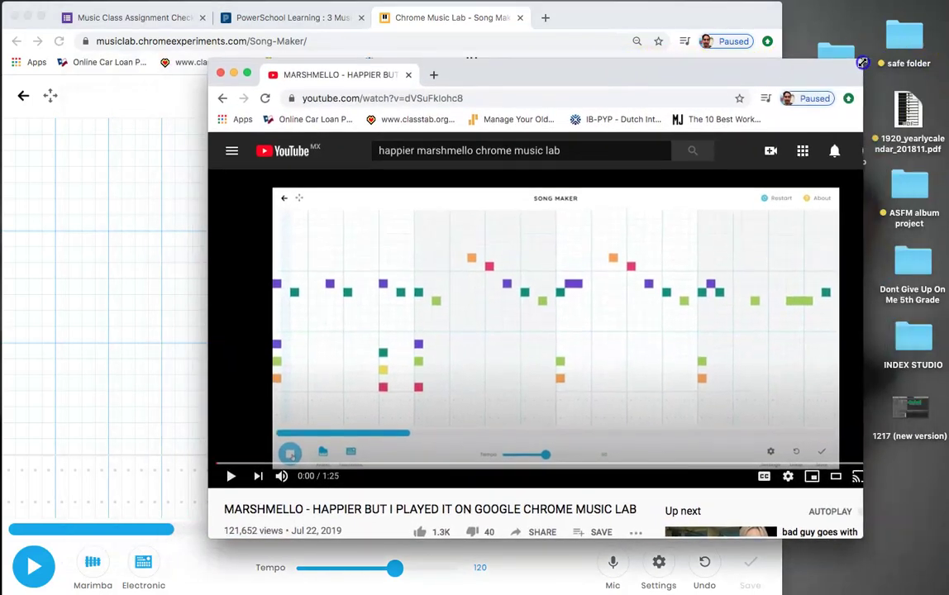
drag(658, 74, 786, 60)
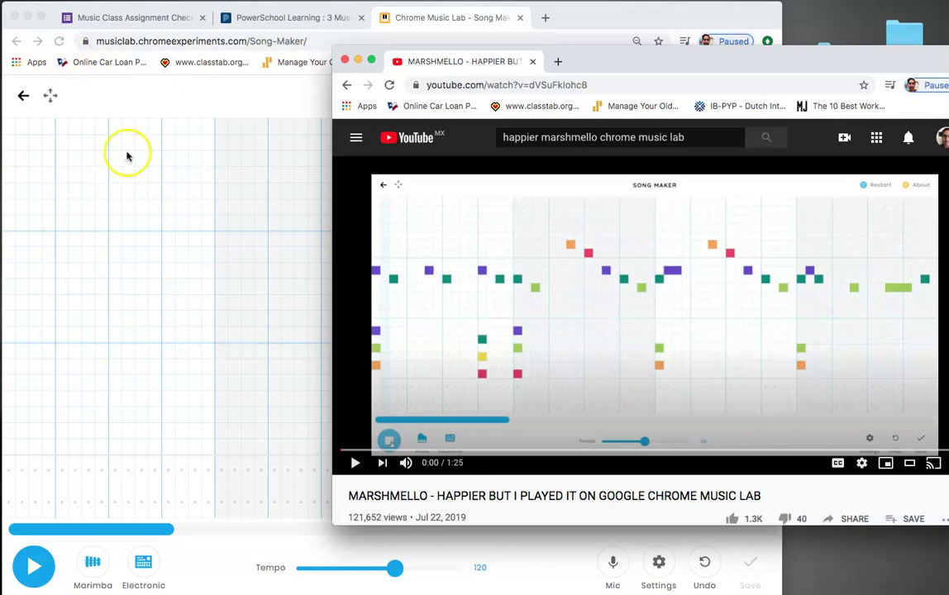
drag(619, 58, 671, 55)
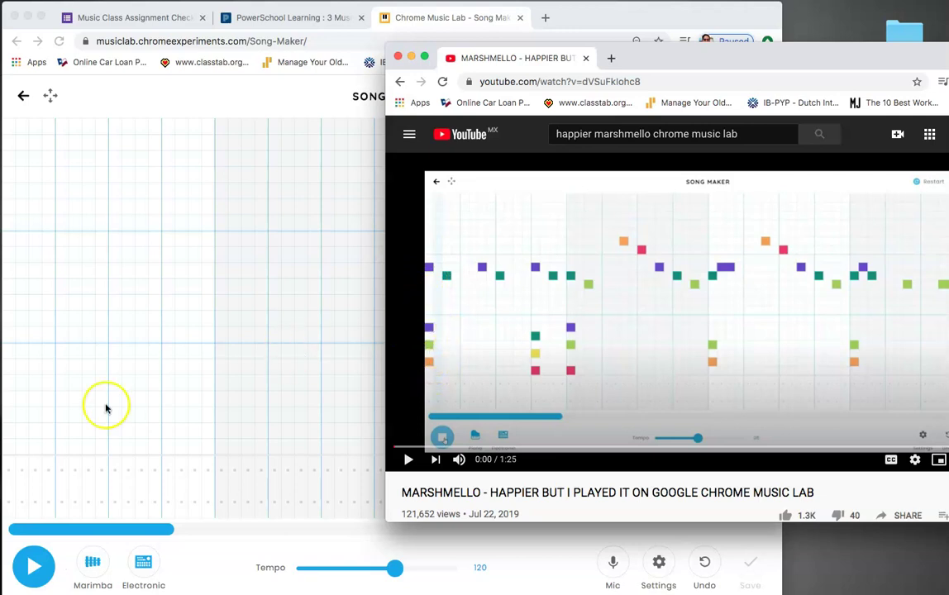
click(7, 431)
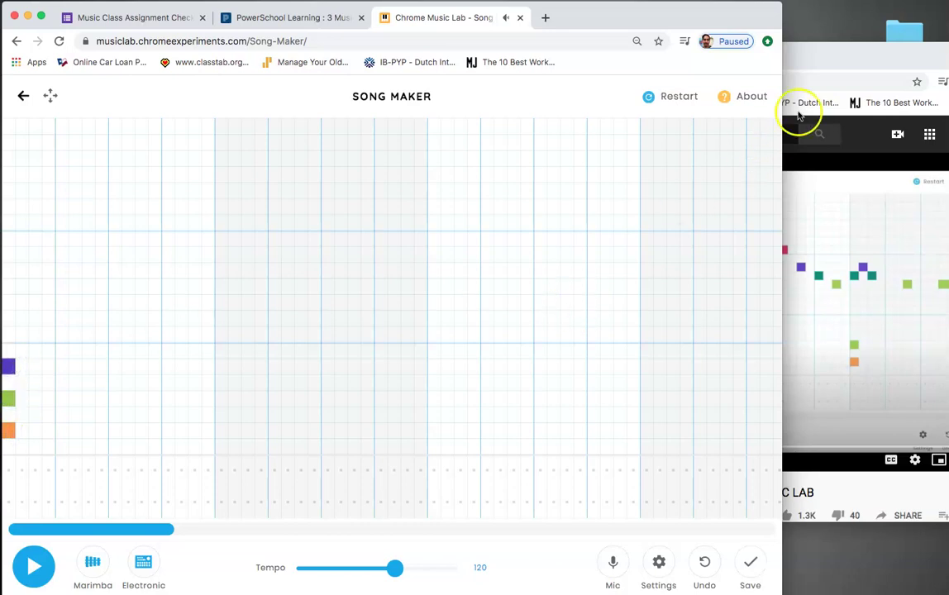
- Check the video, then play back the opening chord on the grid
click(822, 56)
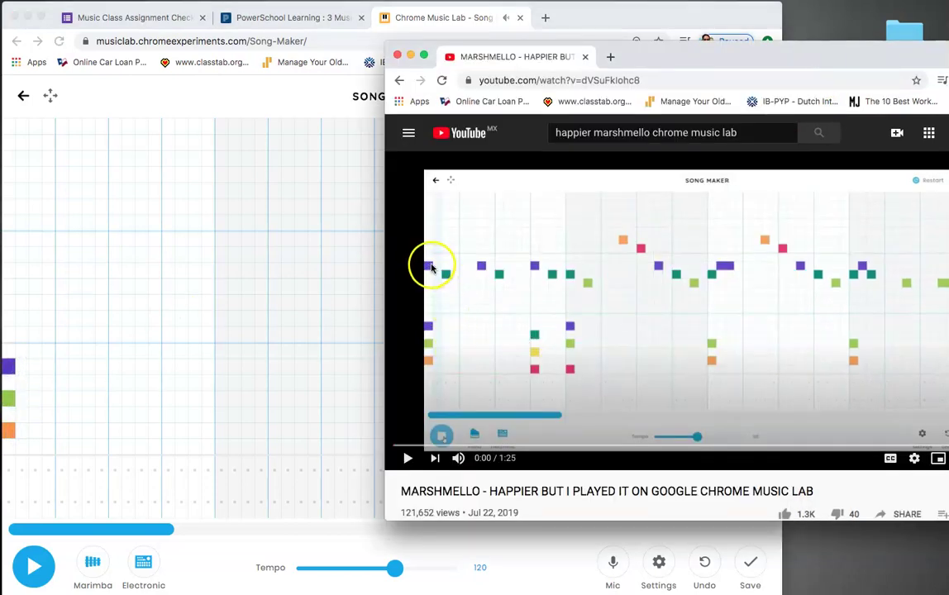
click(10, 255)
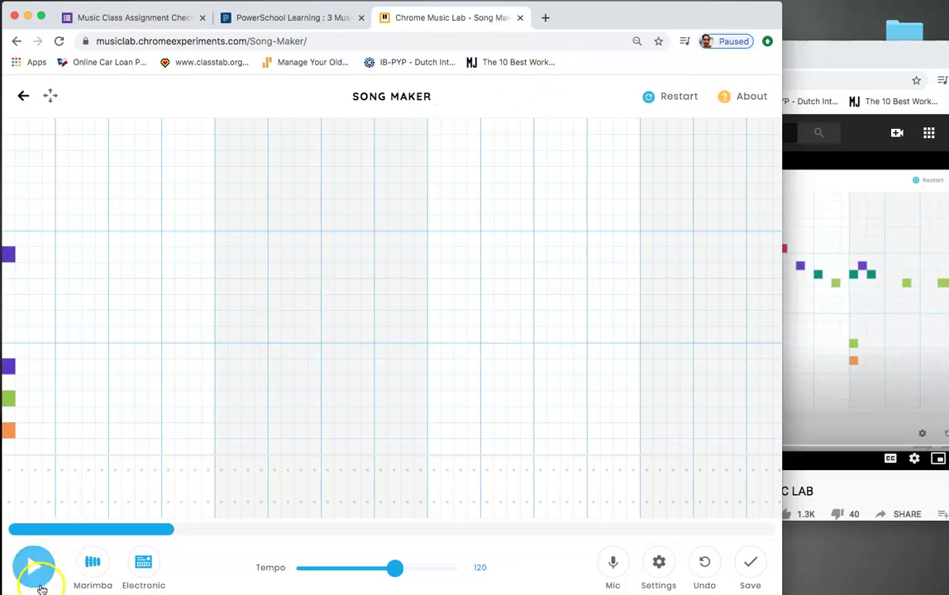
click(41, 586)
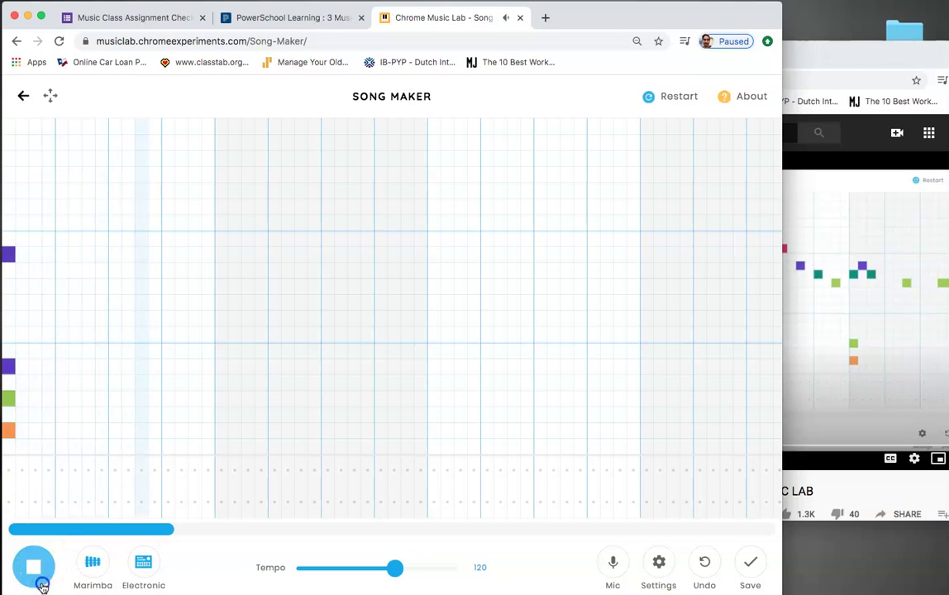
click(43, 587)
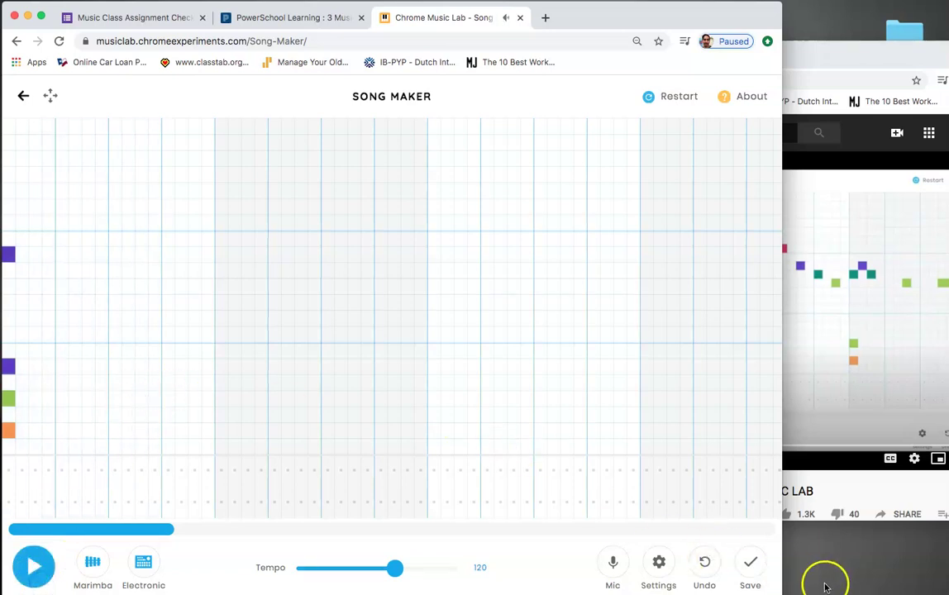
- Copy the teal, purple and teal melody notes from the video onto the grid
click(849, 56)
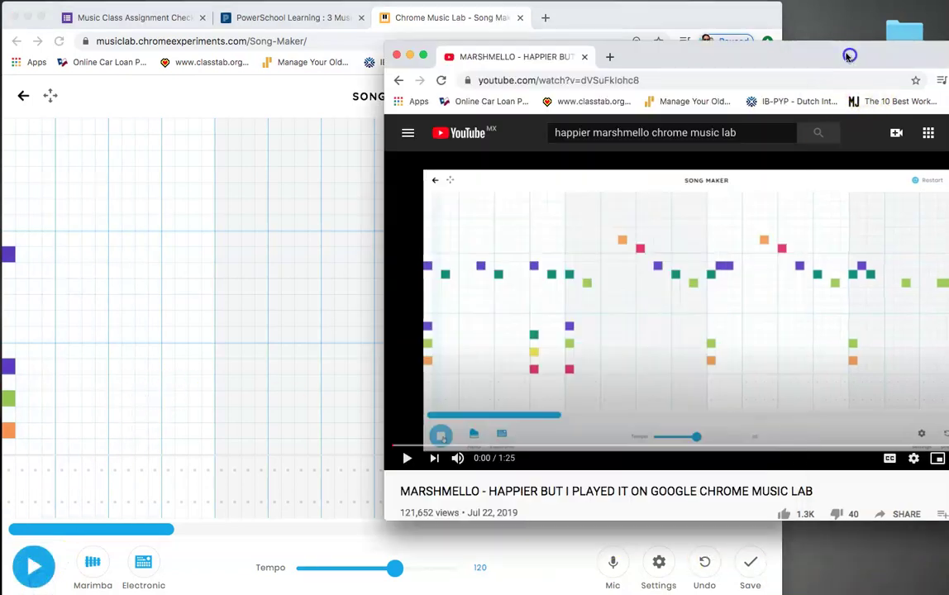
click(36, 271)
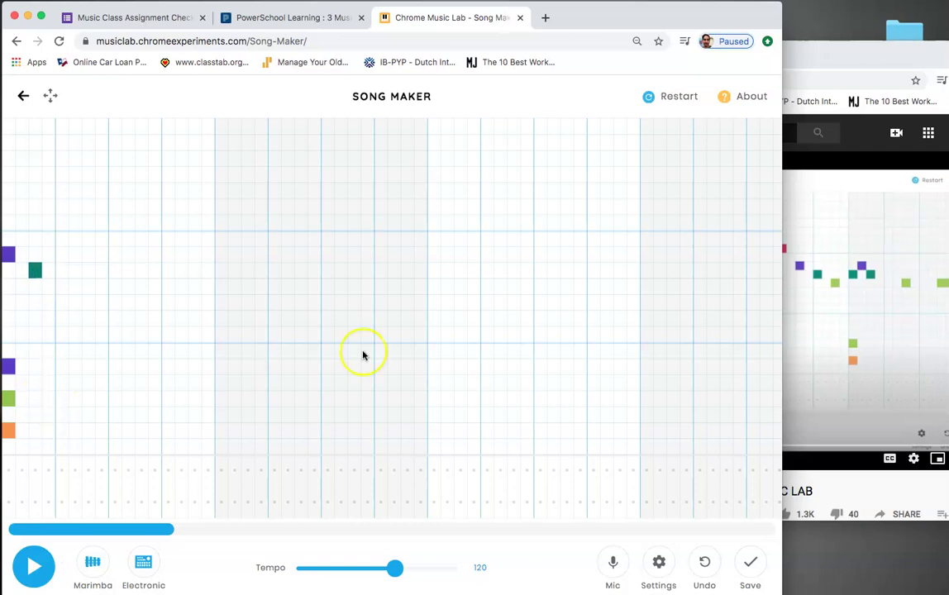
click(909, 58)
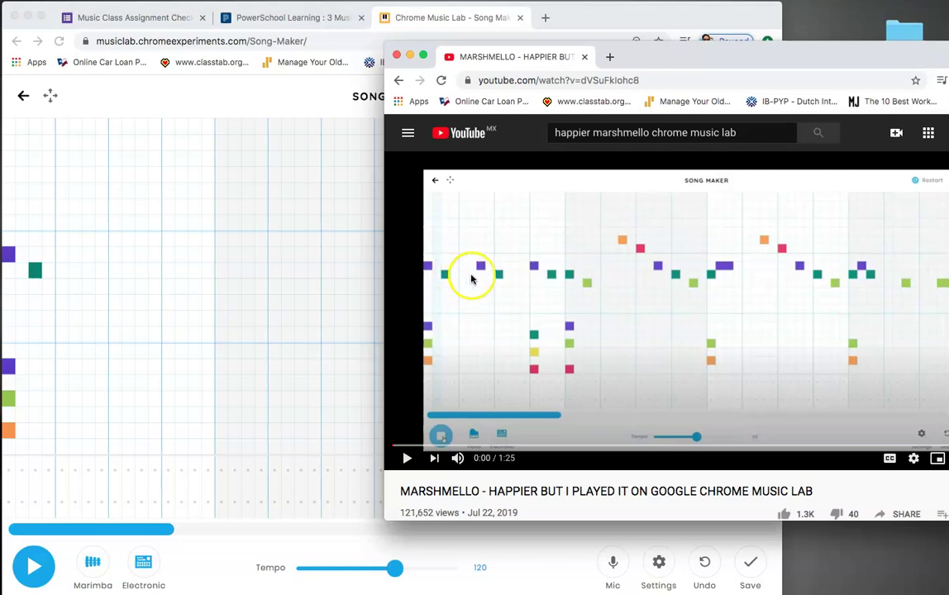
click(62, 266)
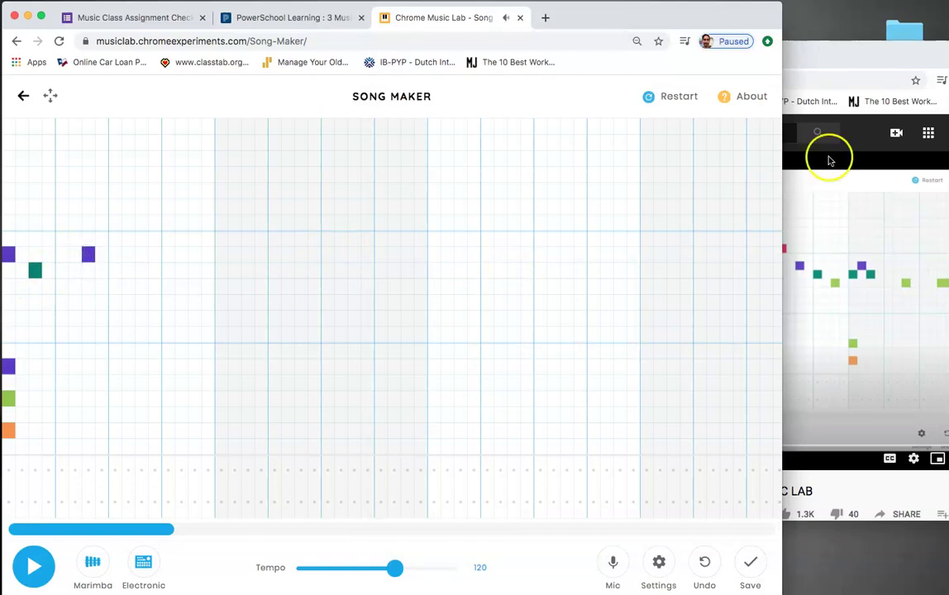
click(833, 65)
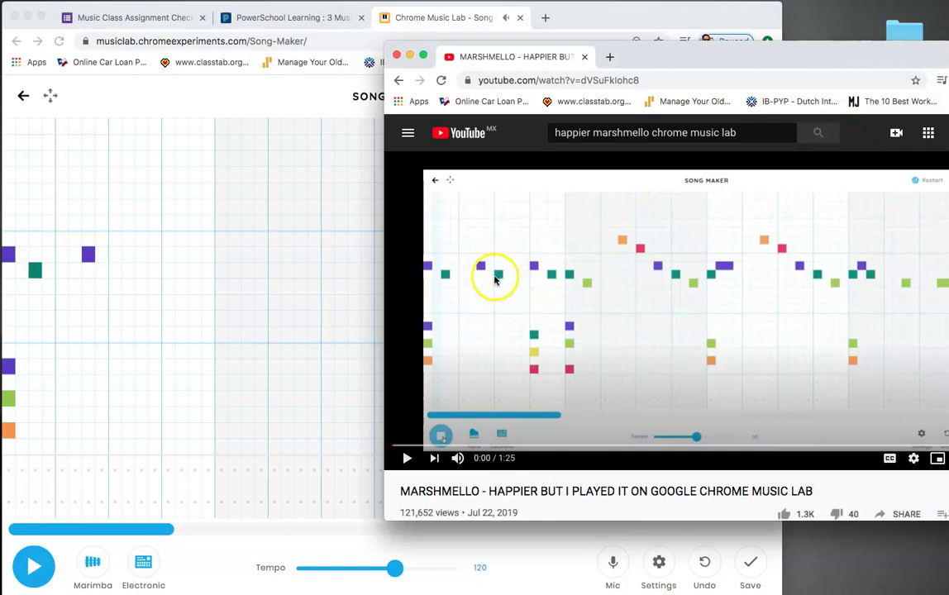
click(115, 278)
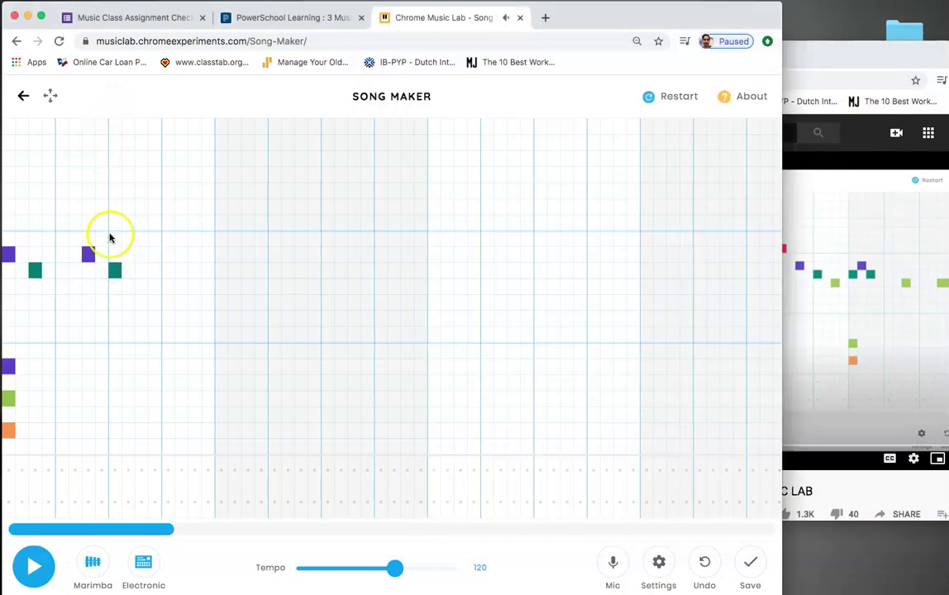
click(849, 58)
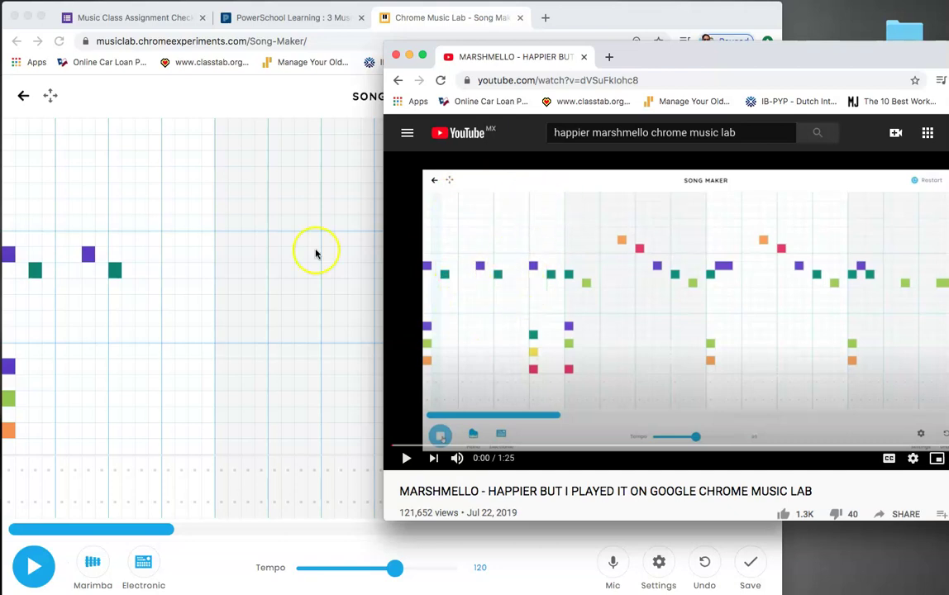
click(170, 208)
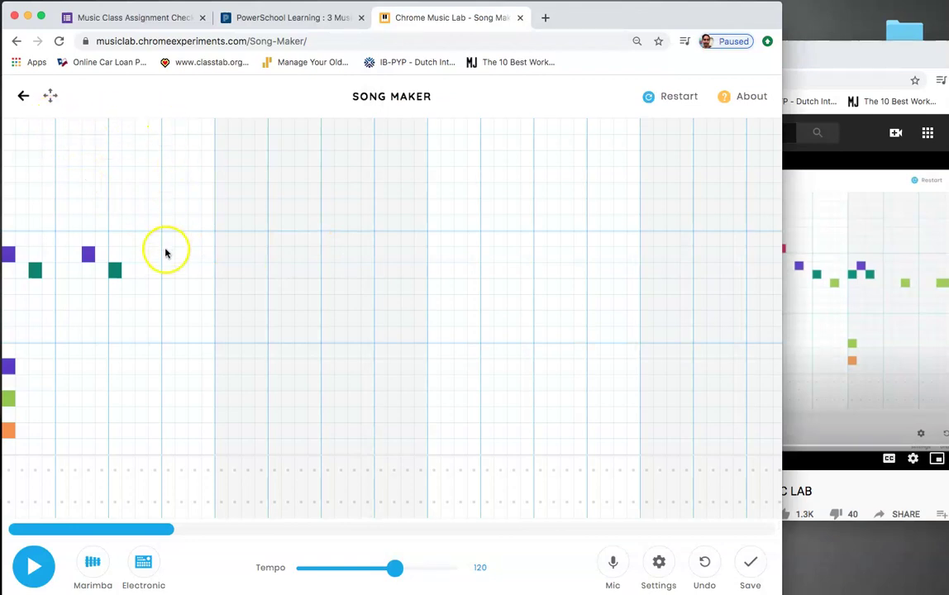
- Add the third purple melody note and a teal, yellow and red chord
click(830, 52)
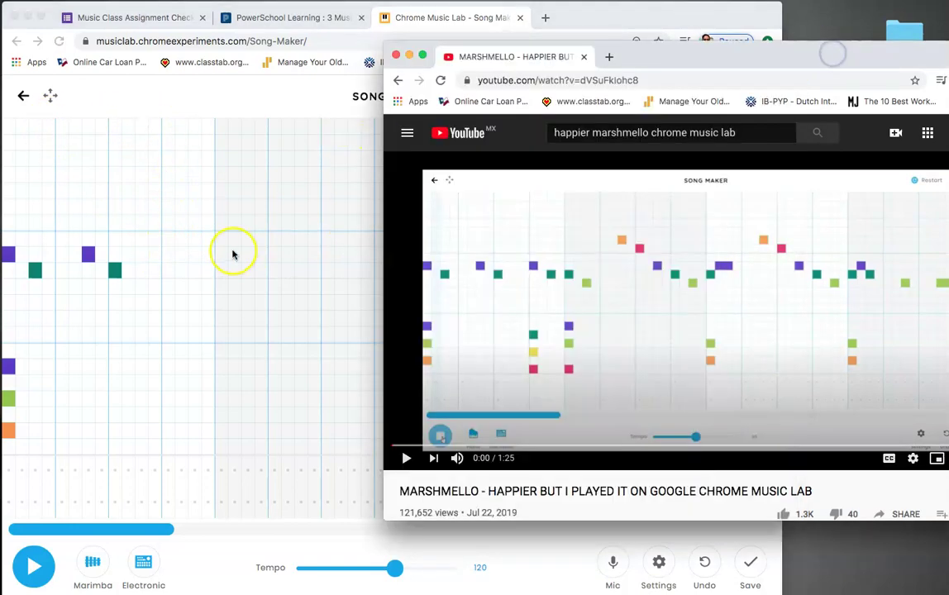
click(176, 269)
click(167, 254)
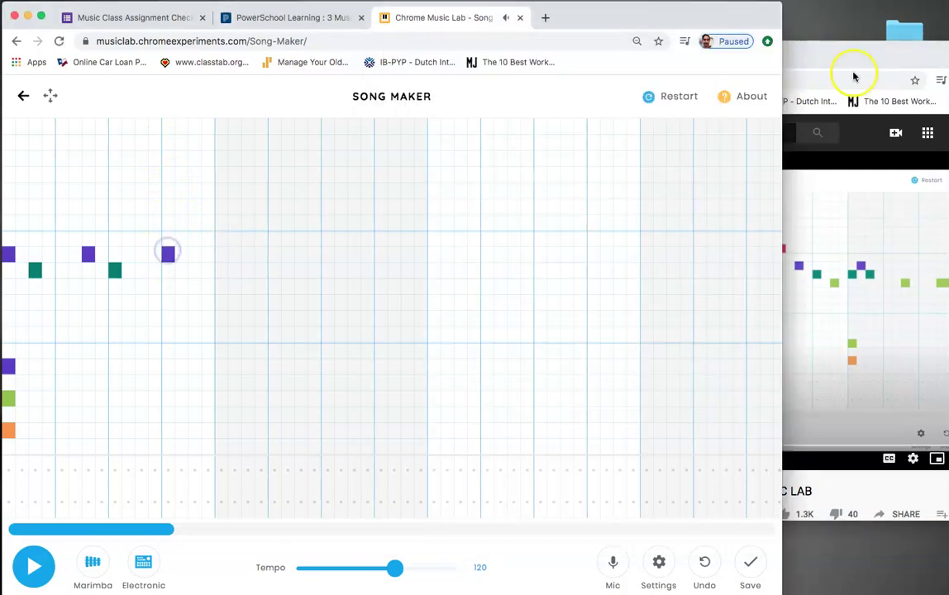
click(822, 77)
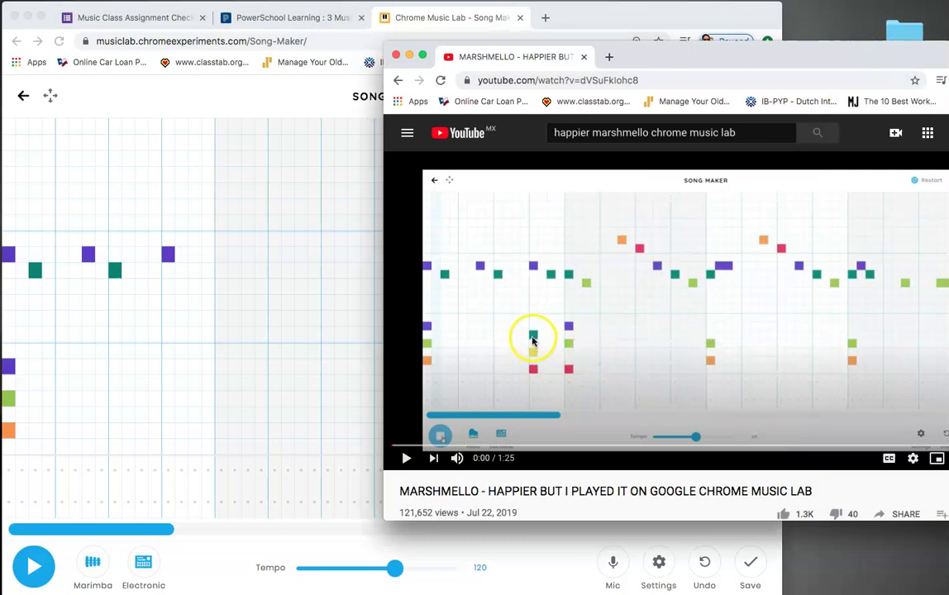
click(213, 392)
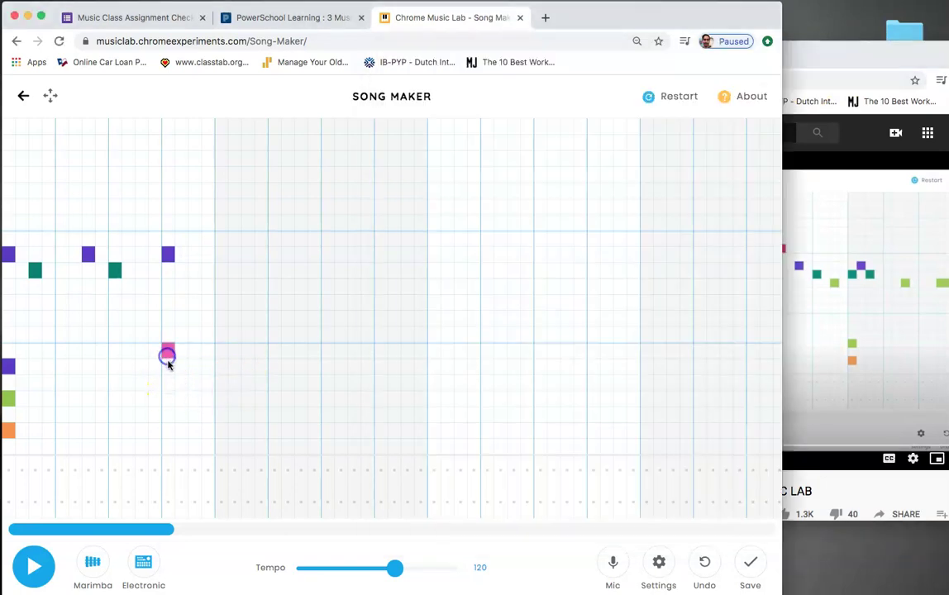
click(168, 415)
click(168, 447)
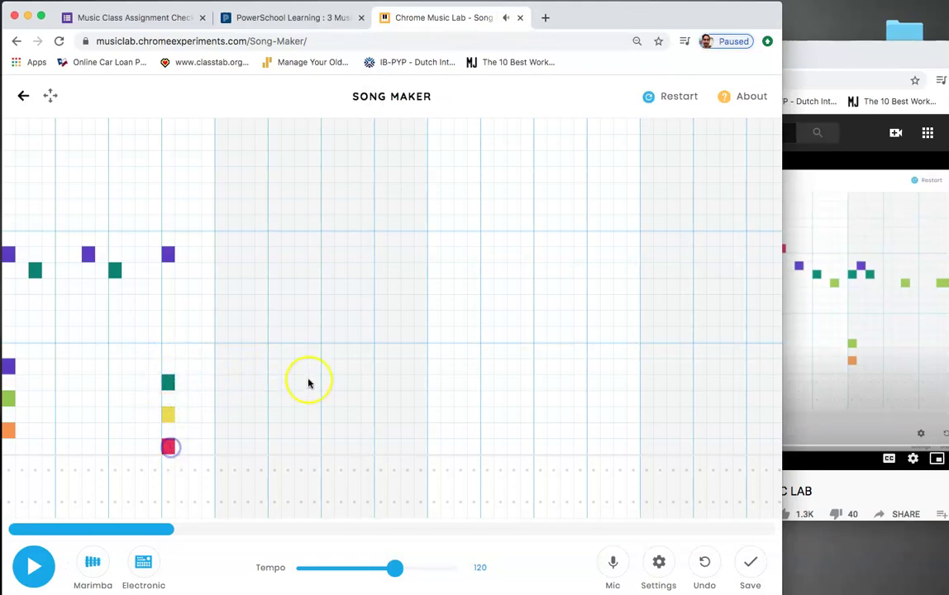
- Play the melody, lower the tempo from 120 to 95, and replay it
click(30, 586)
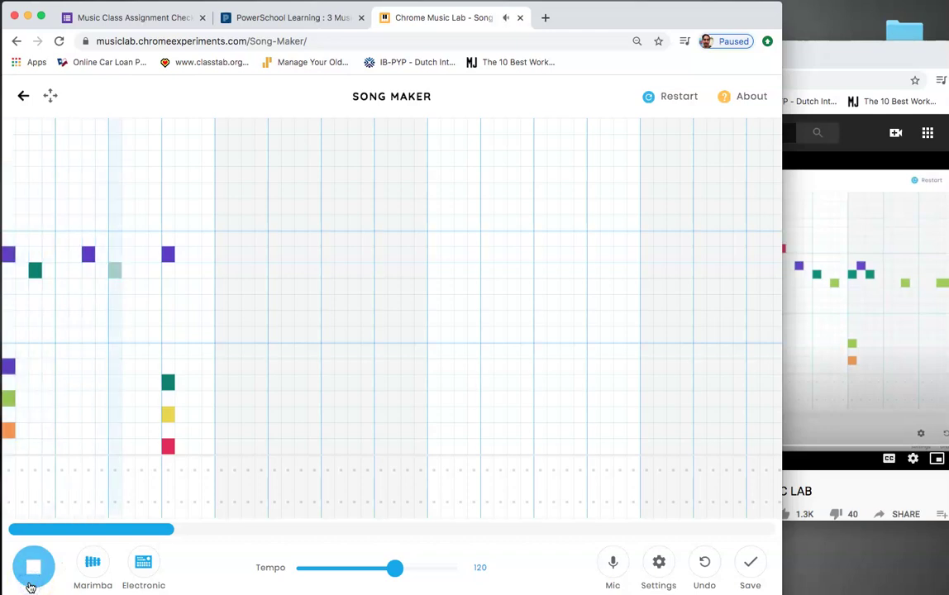
click(30, 584)
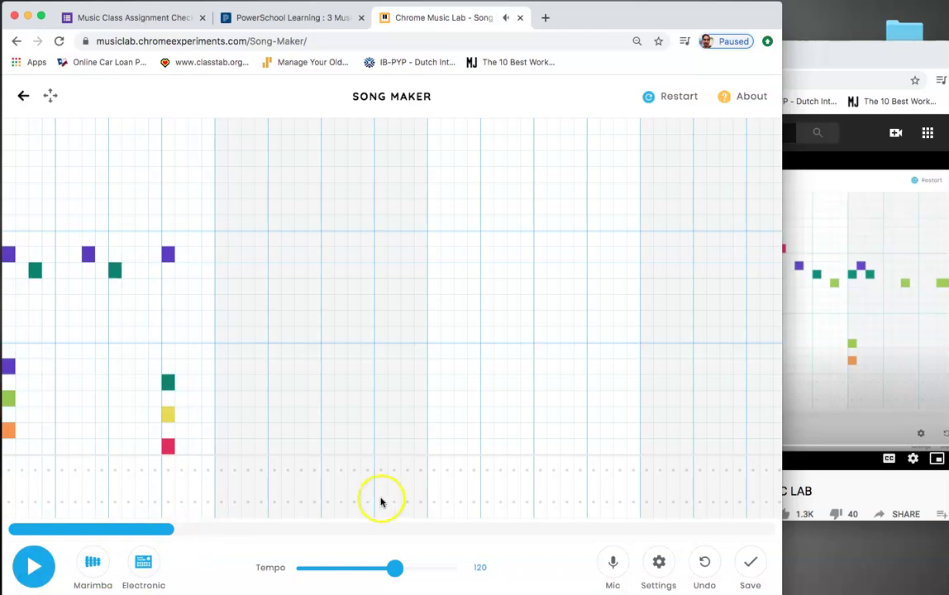
click(849, 66)
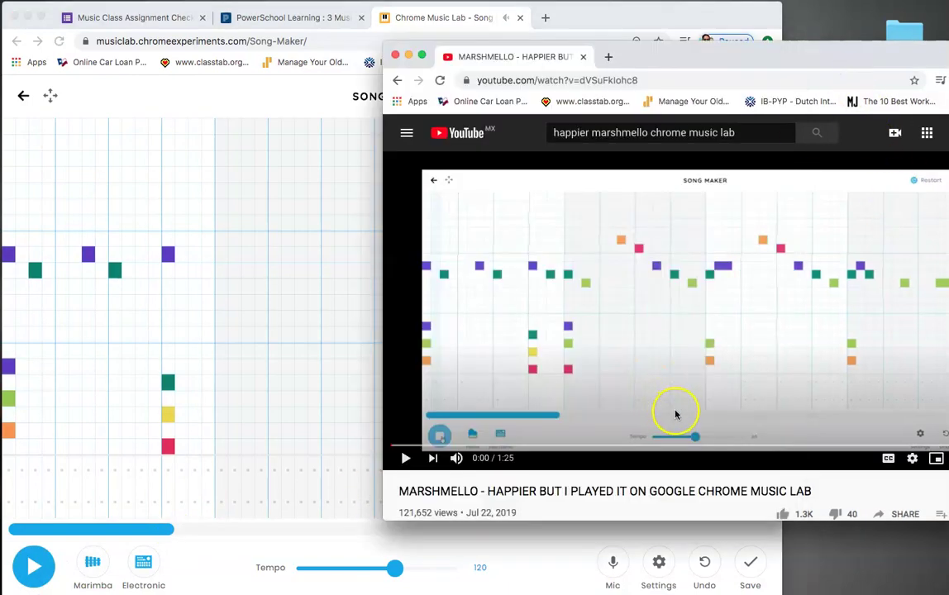
click(323, 478)
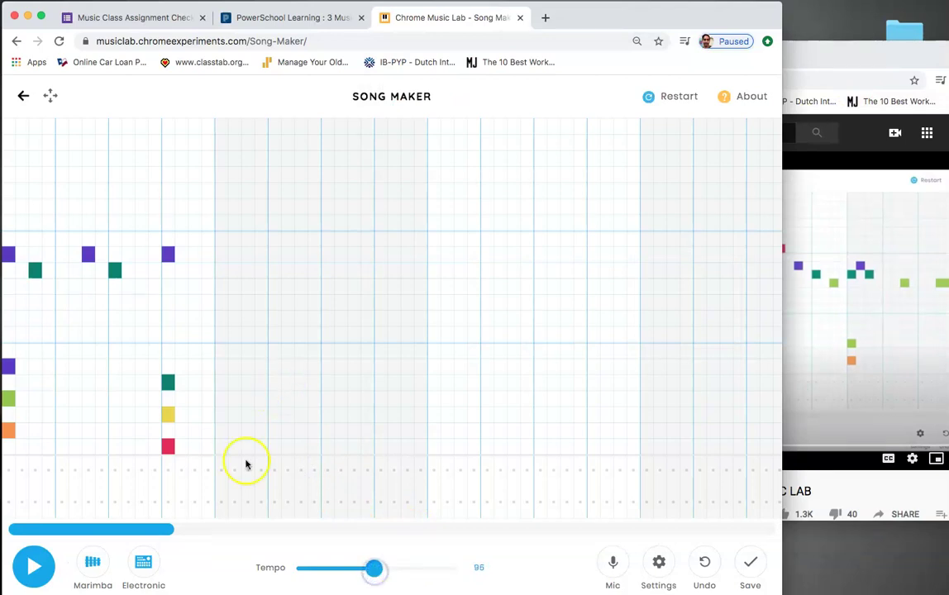
click(34, 568)
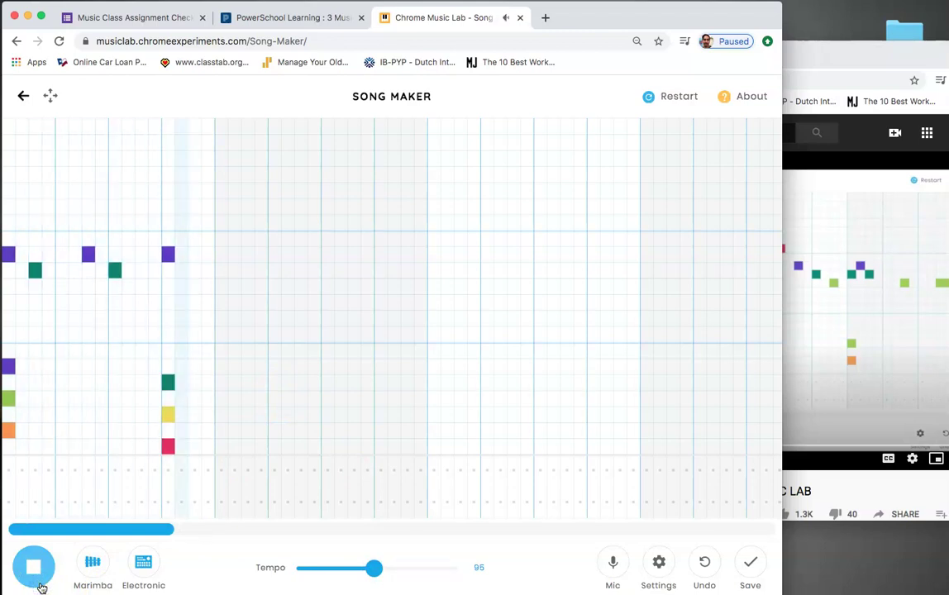
click(39, 583)
click(893, 62)
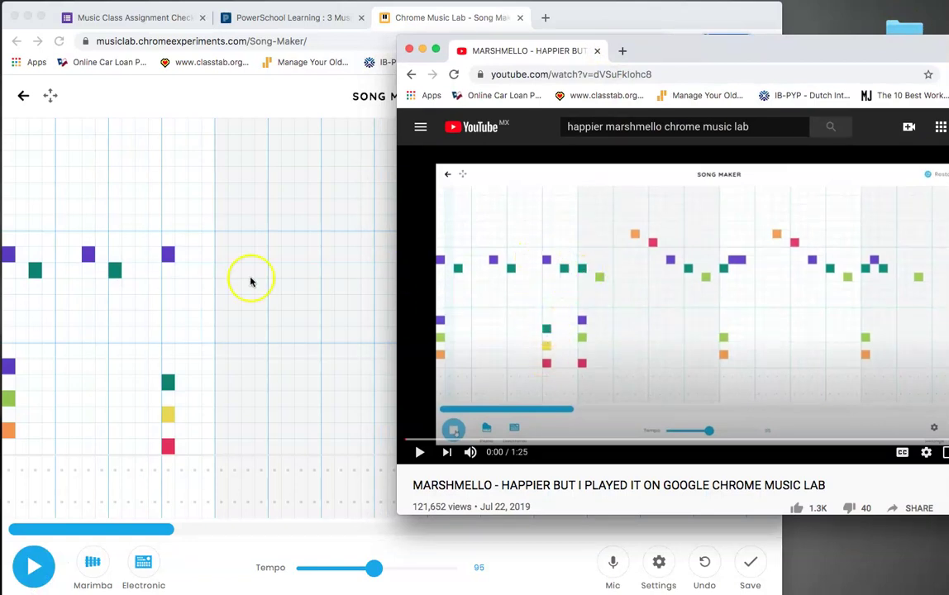
- Add a red note to the third chord and a green melody note after the teal ones
click(200, 265)
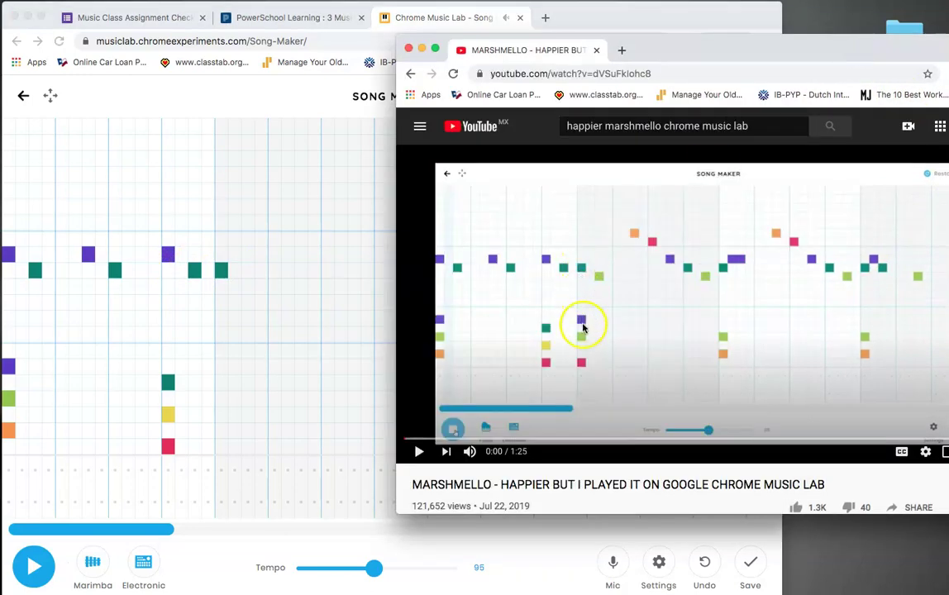
click(221, 390)
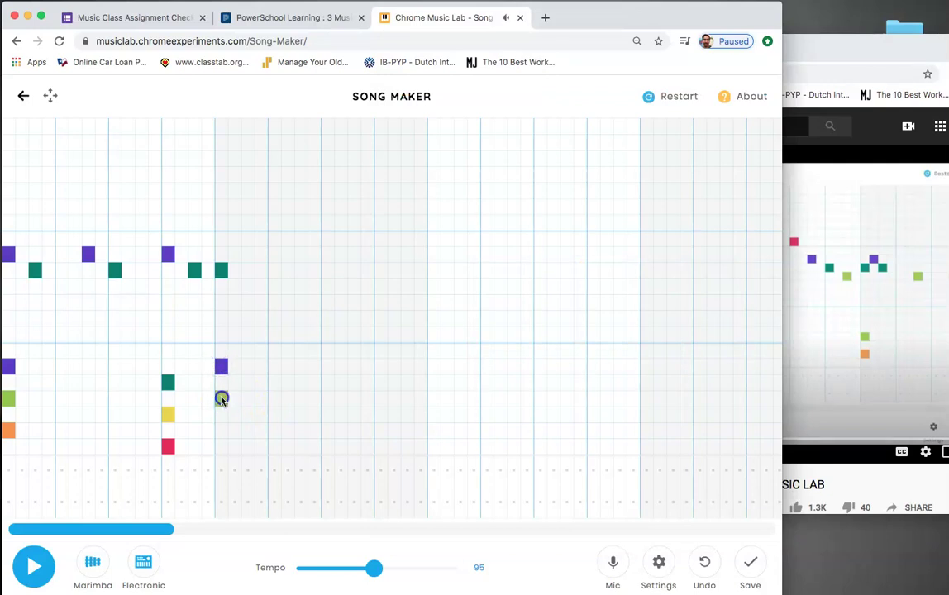
click(222, 446)
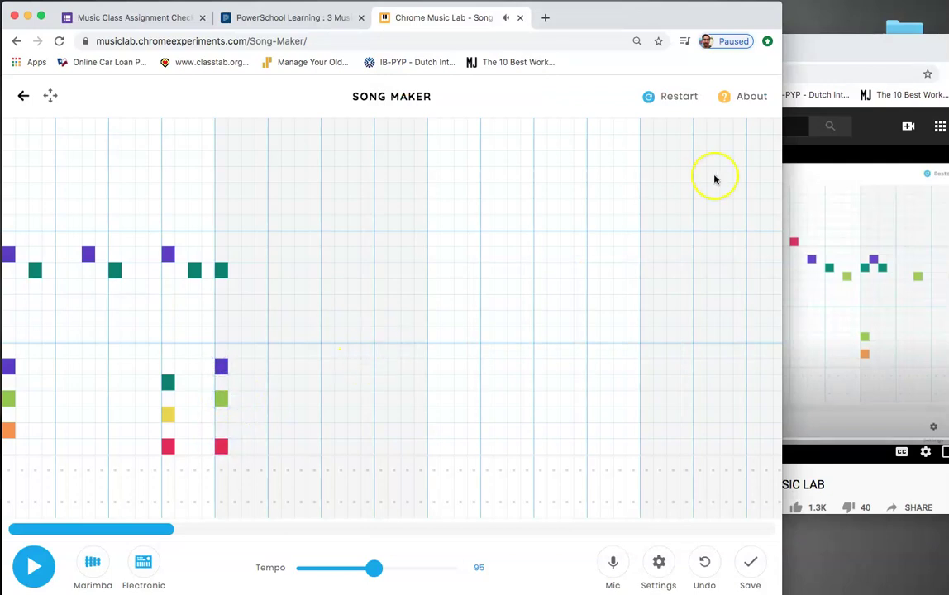
click(858, 40)
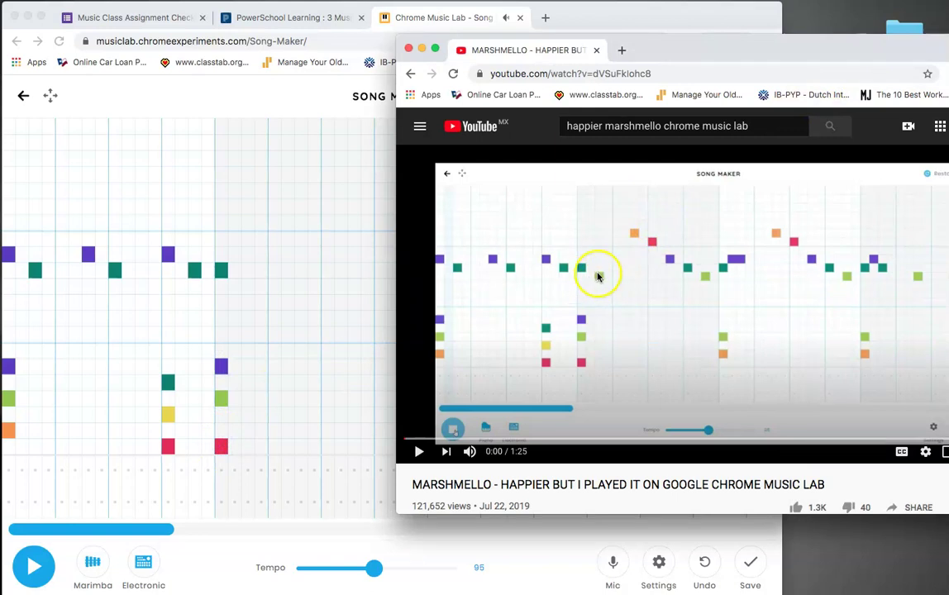
click(248, 286)
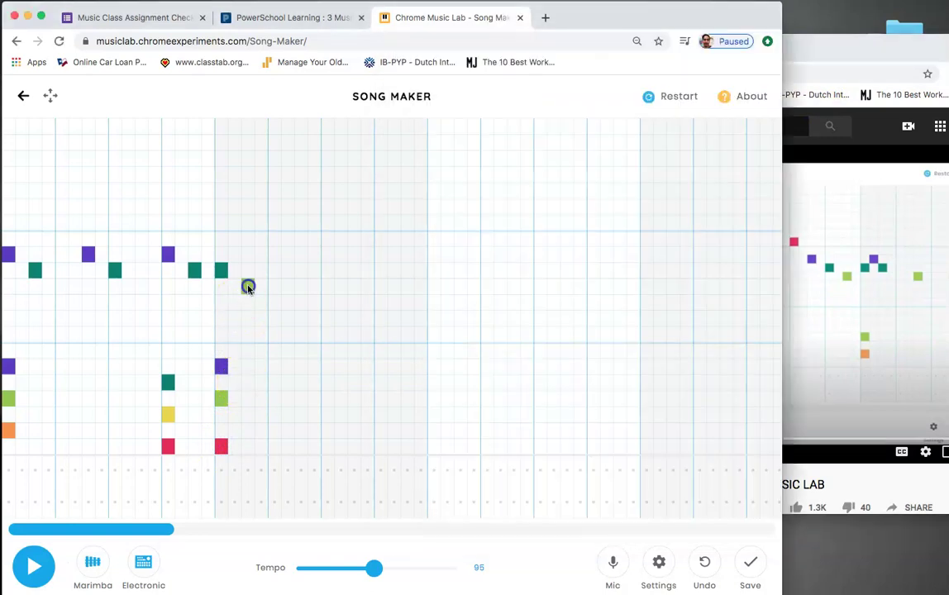
click(837, 56)
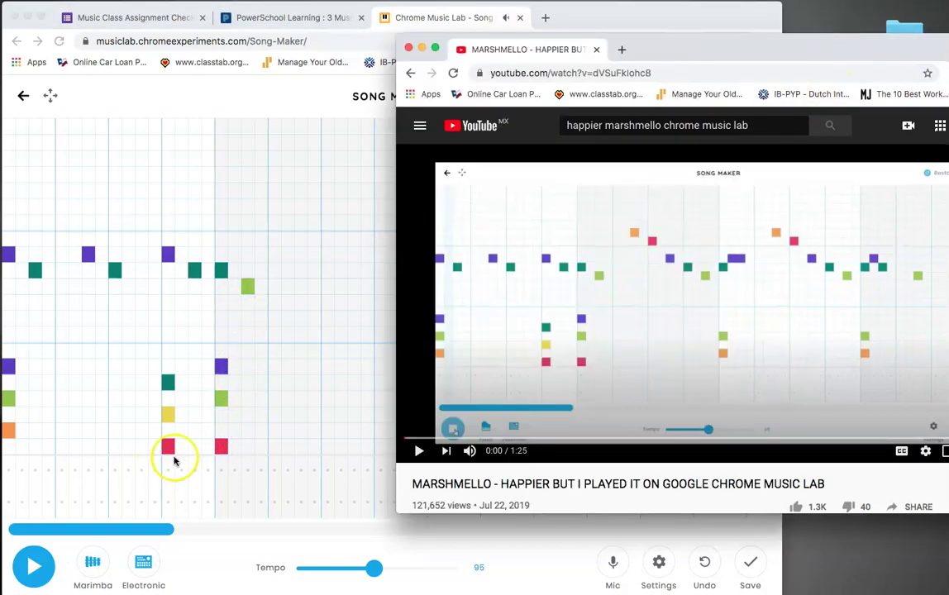
- Play back the melody and chords so far, then return to the video
click(68, 588)
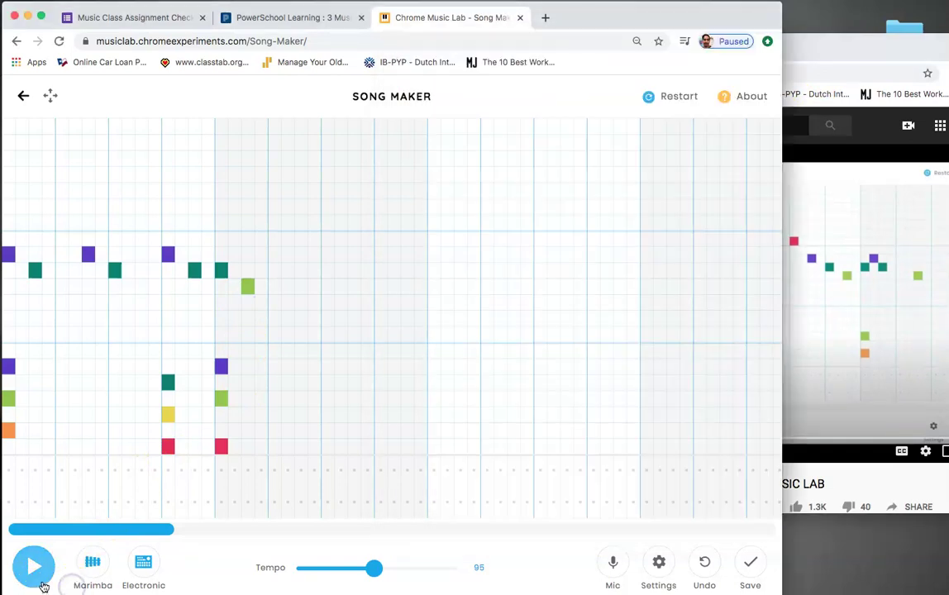
click(34, 567)
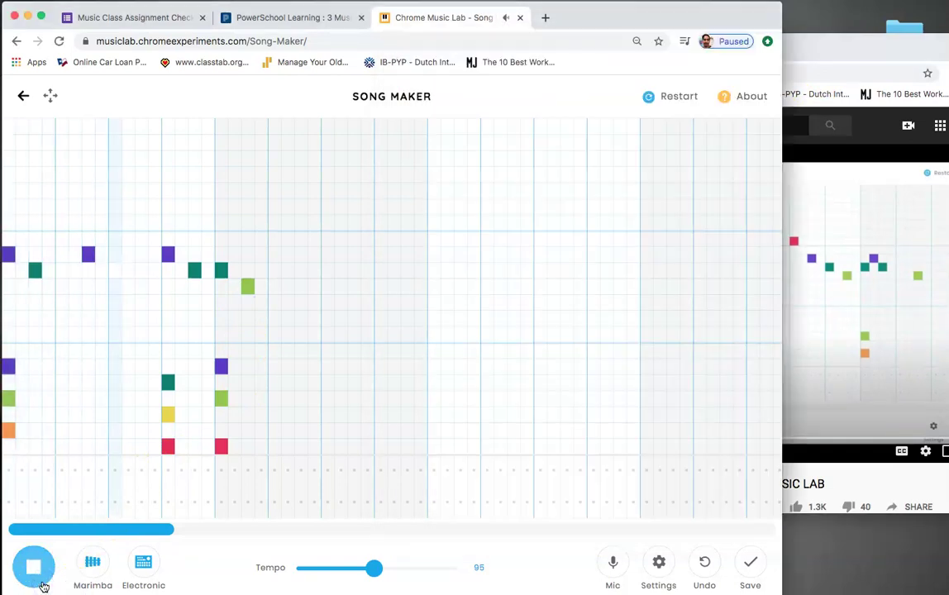
click(43, 583)
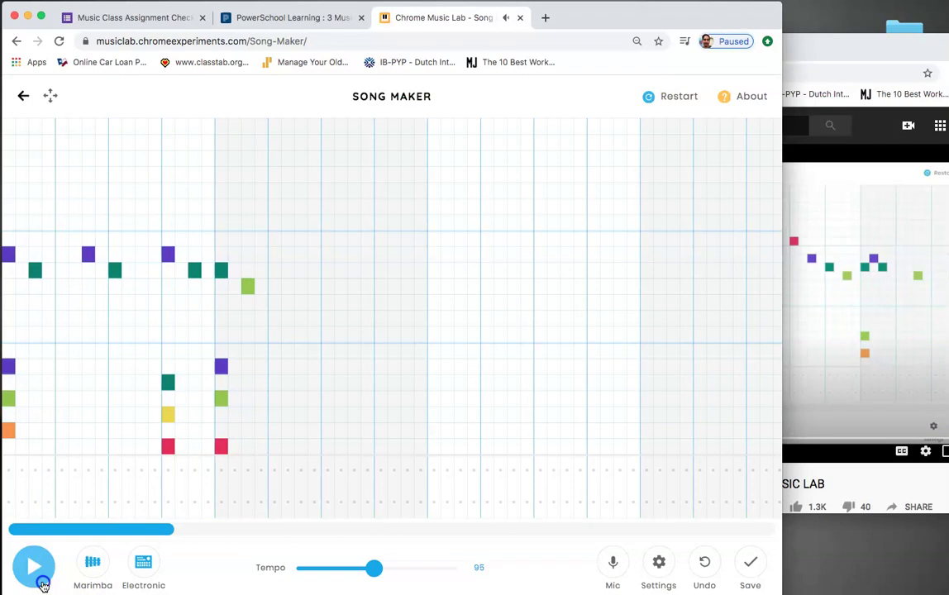
click(814, 49)
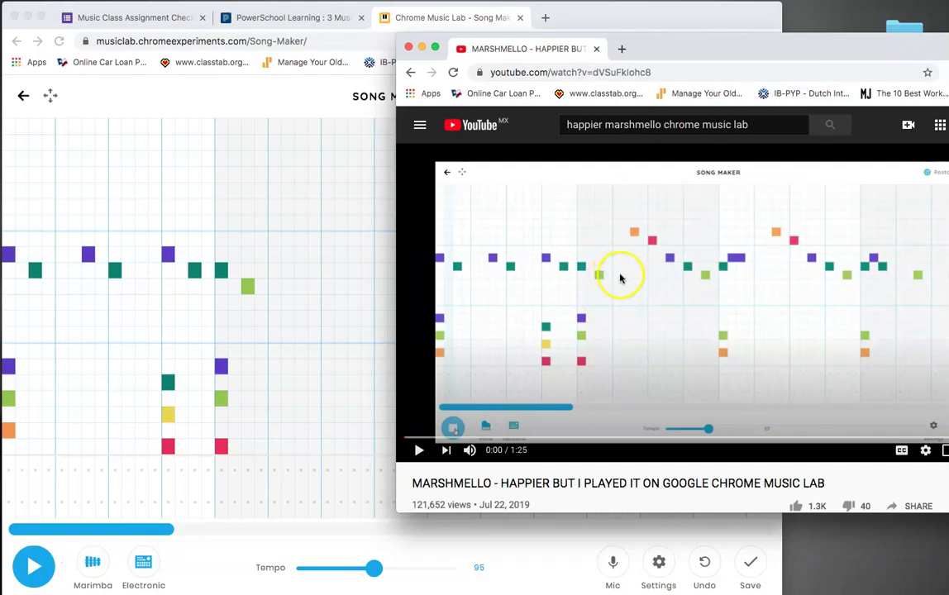
- Play the reference video and add the high orange and red melody notes
click(635, 232)
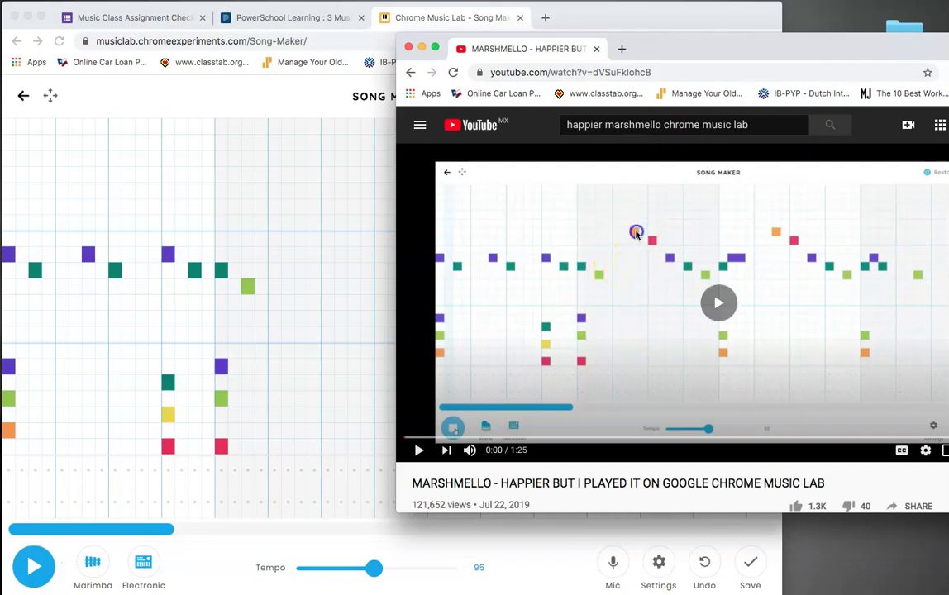
click(419, 450)
click(267, 287)
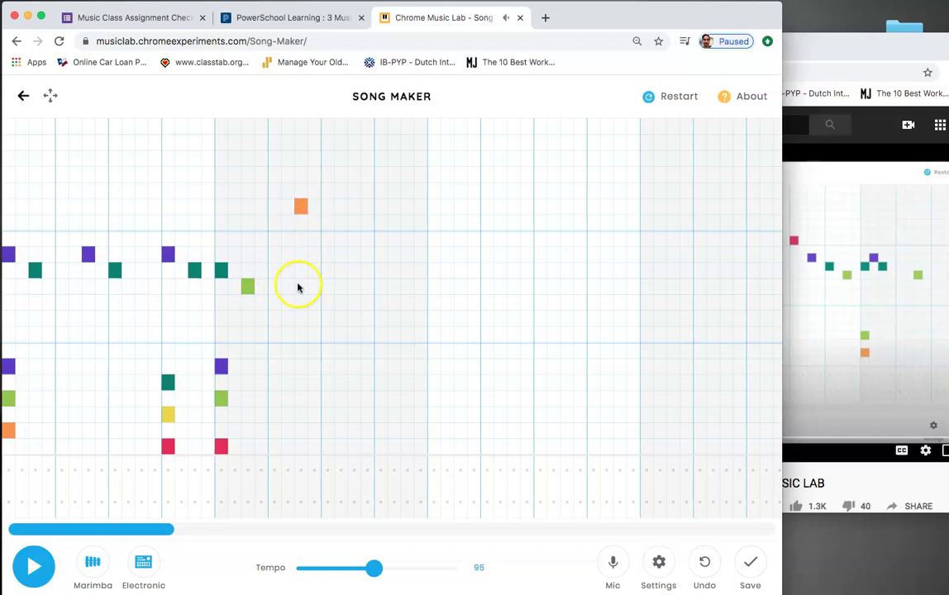
click(868, 40)
click(331, 228)
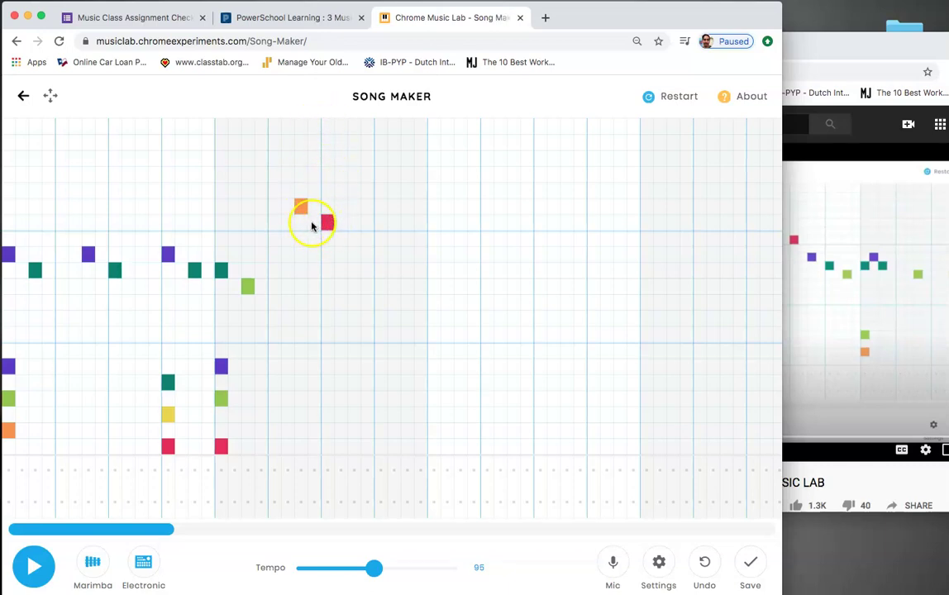
- Add the purple and teal notes stepping down, checking each against the video
click(826, 46)
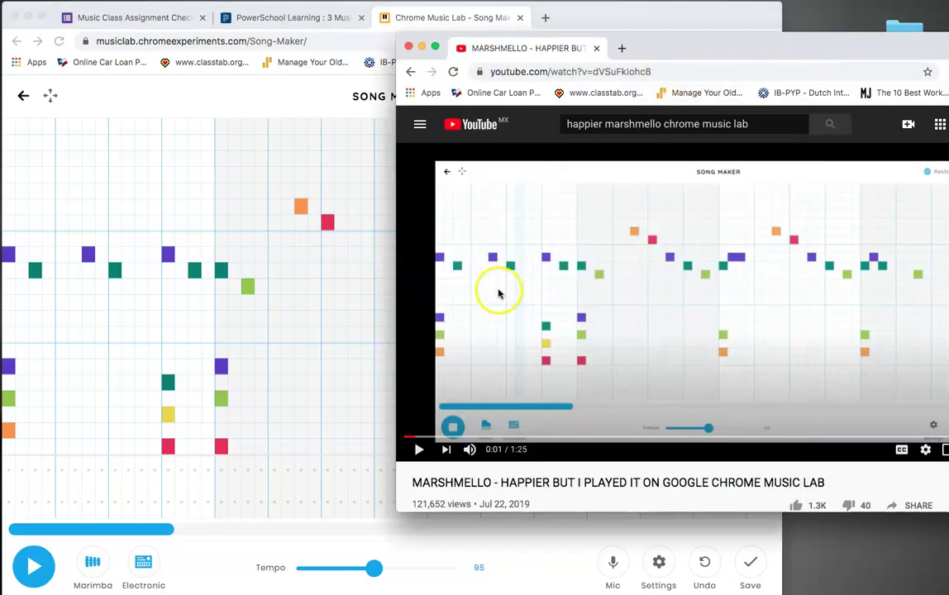
click(340, 253)
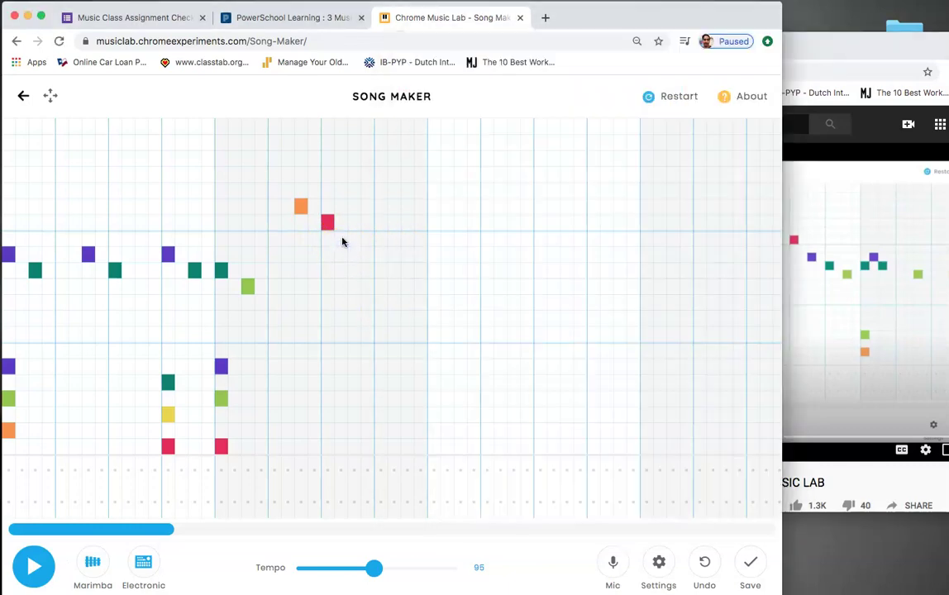
click(789, 49)
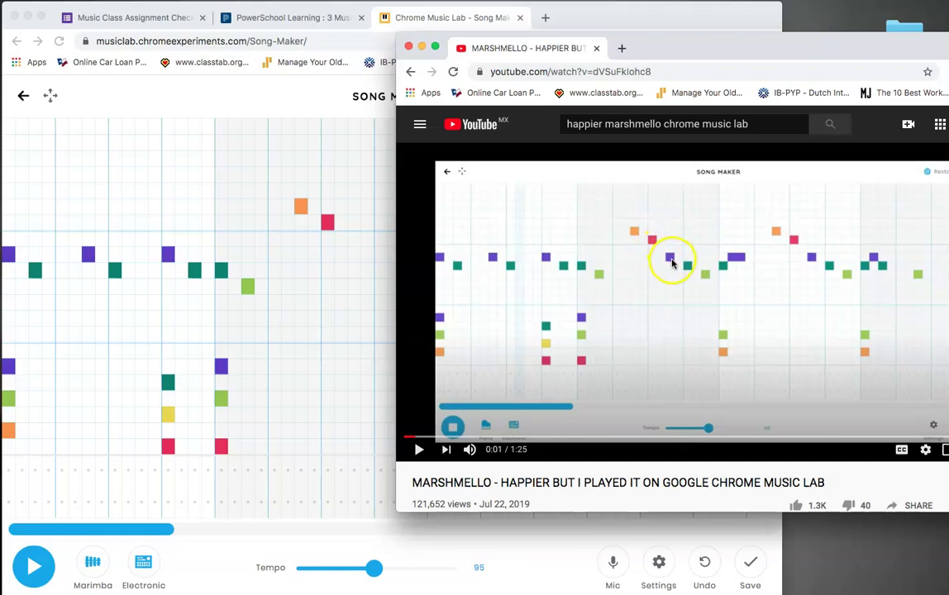
click(344, 268)
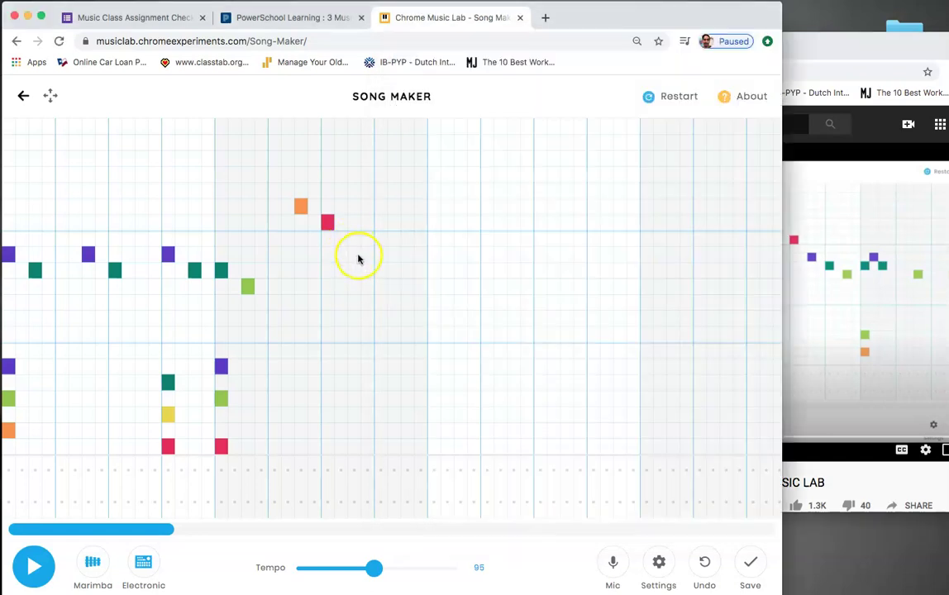
click(870, 47)
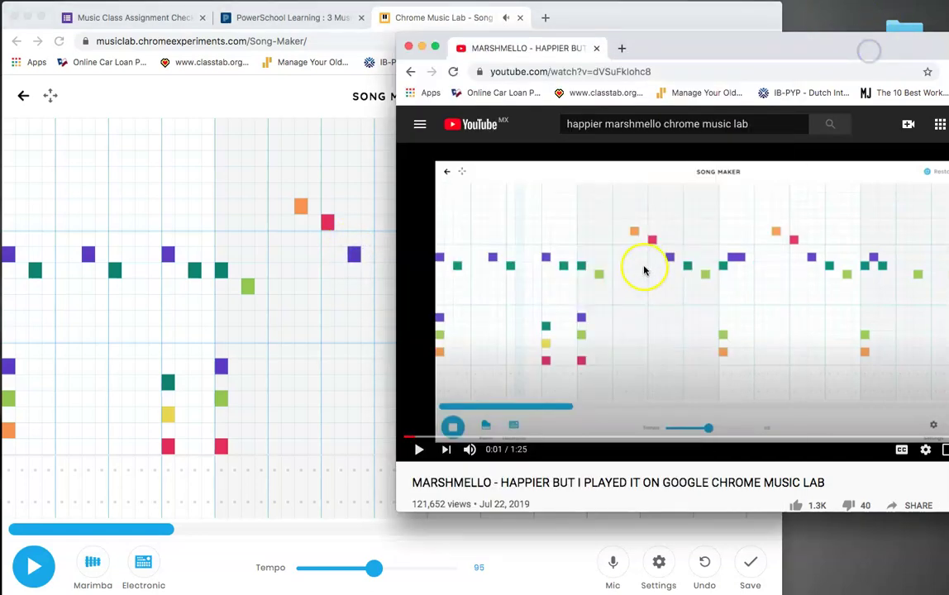
click(348, 287)
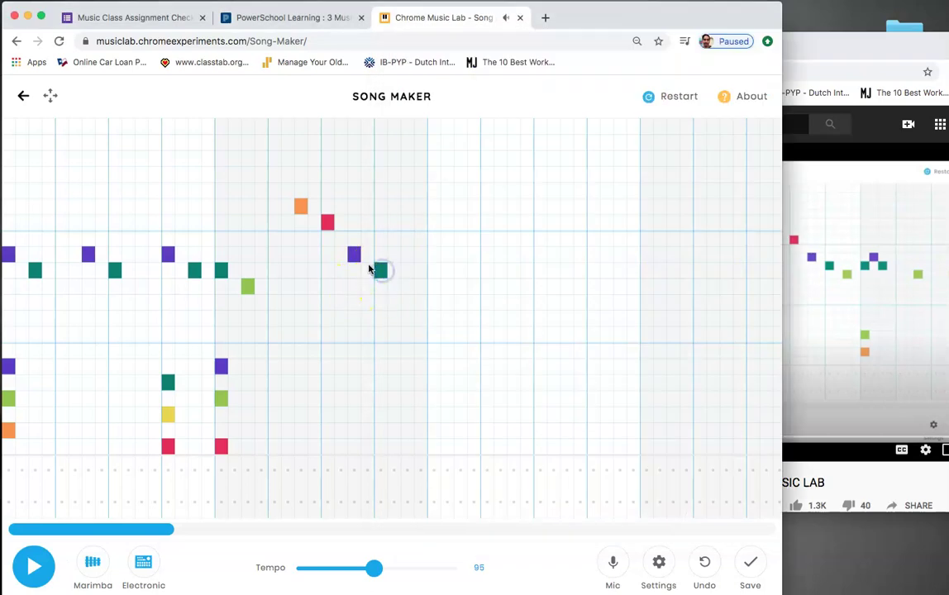
key(super+grave)
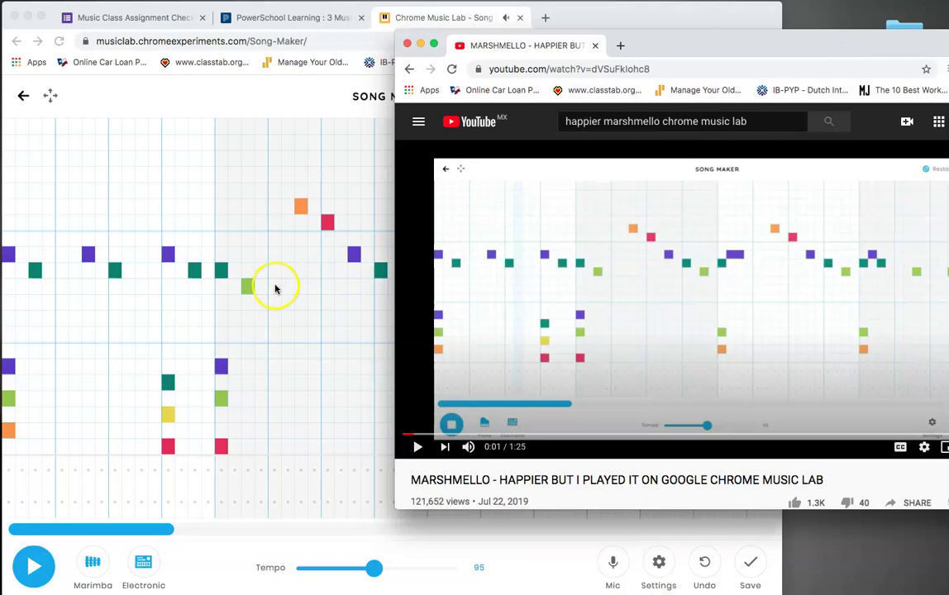
- Move the YouTube reference window right and slightly down to uncover more of the grid
drag(689, 30, 729, 41)
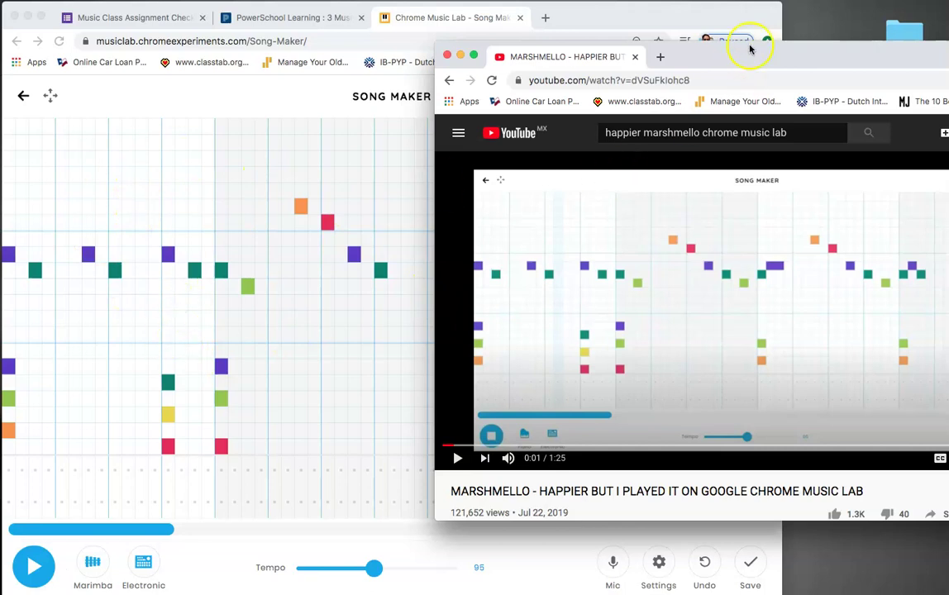
drag(752, 57, 814, 60)
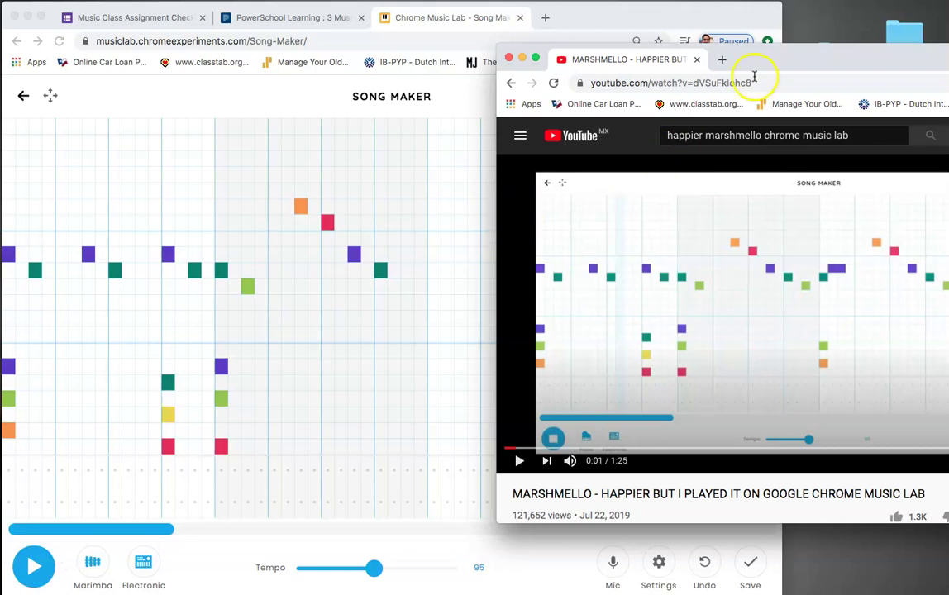
drag(755, 64, 750, 72)
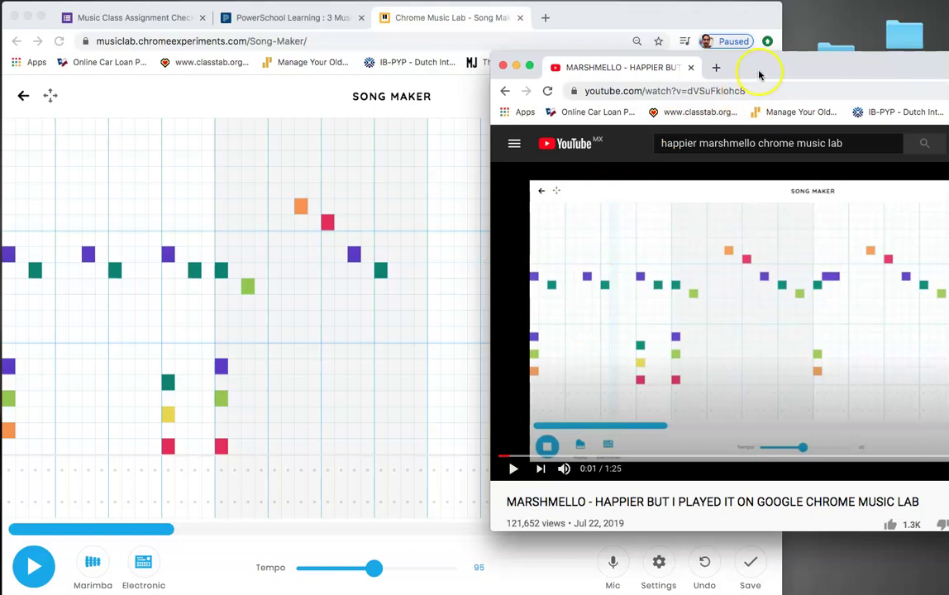
drag(758, 75, 771, 64)
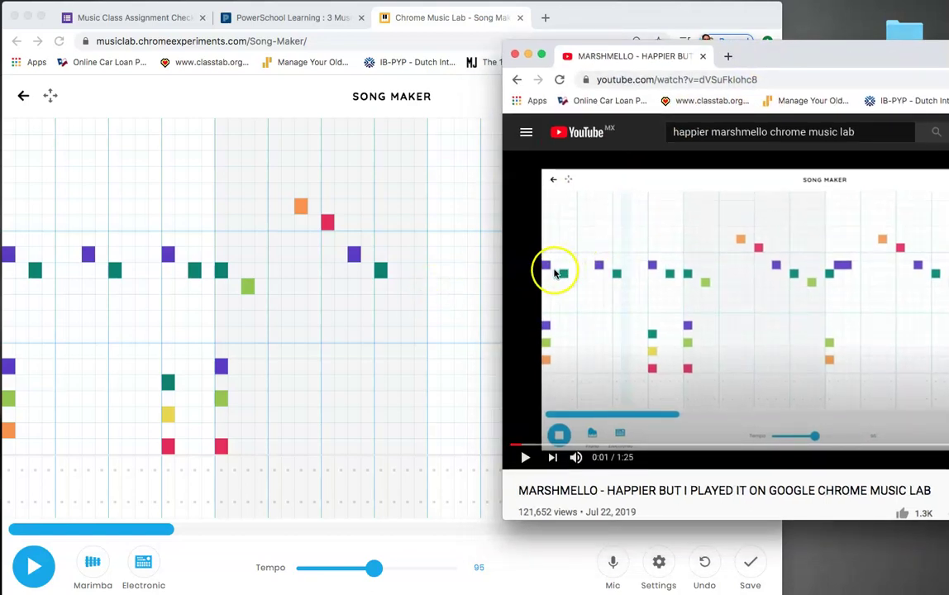
- Add the light-green note after the teal one and replay the song to check it
click(406, 286)
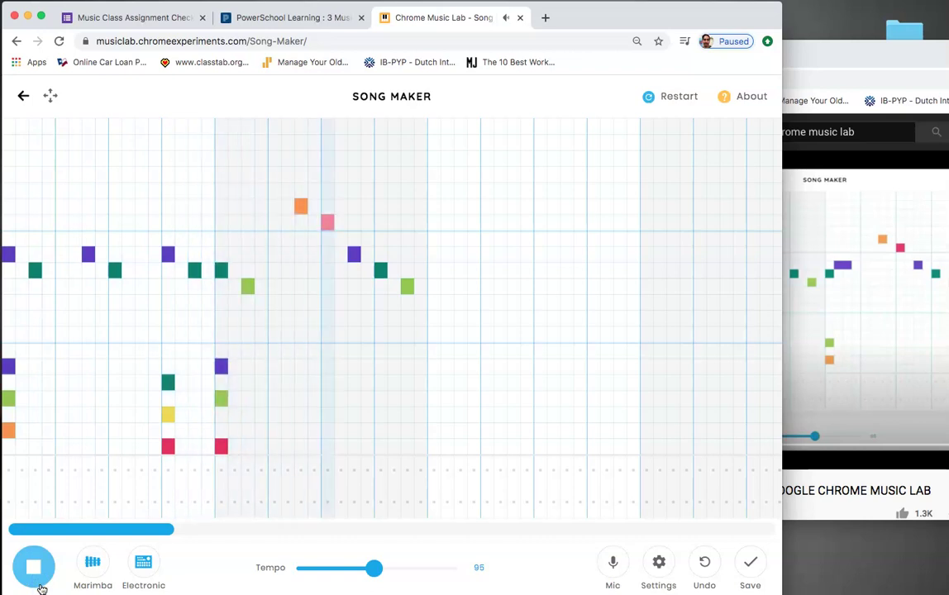
click(34, 567)
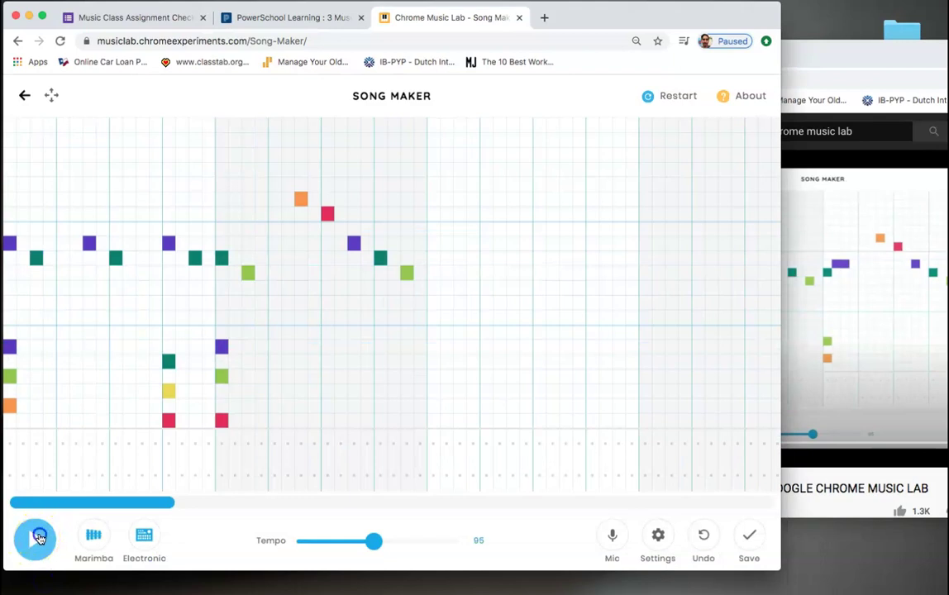
click(39, 538)
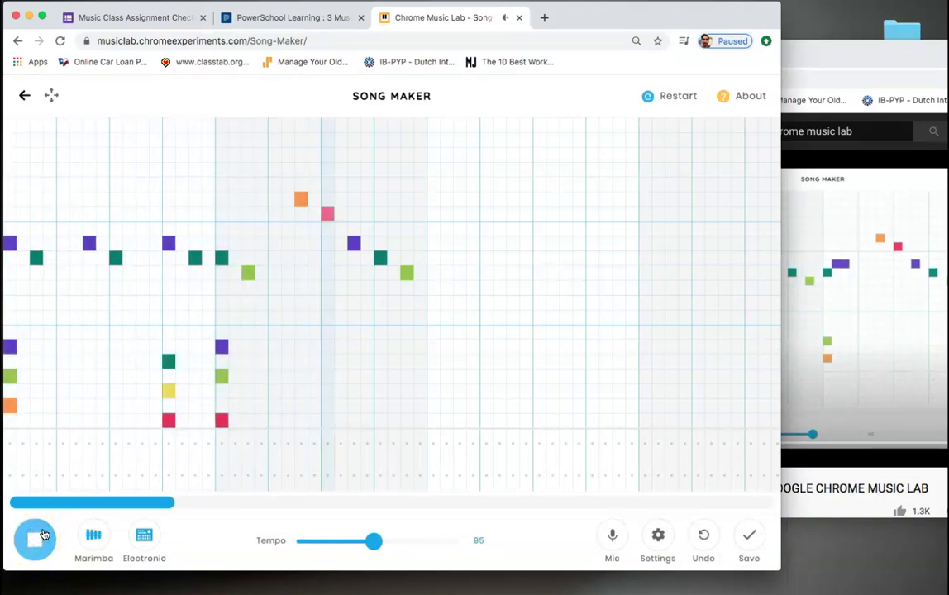
click(39, 538)
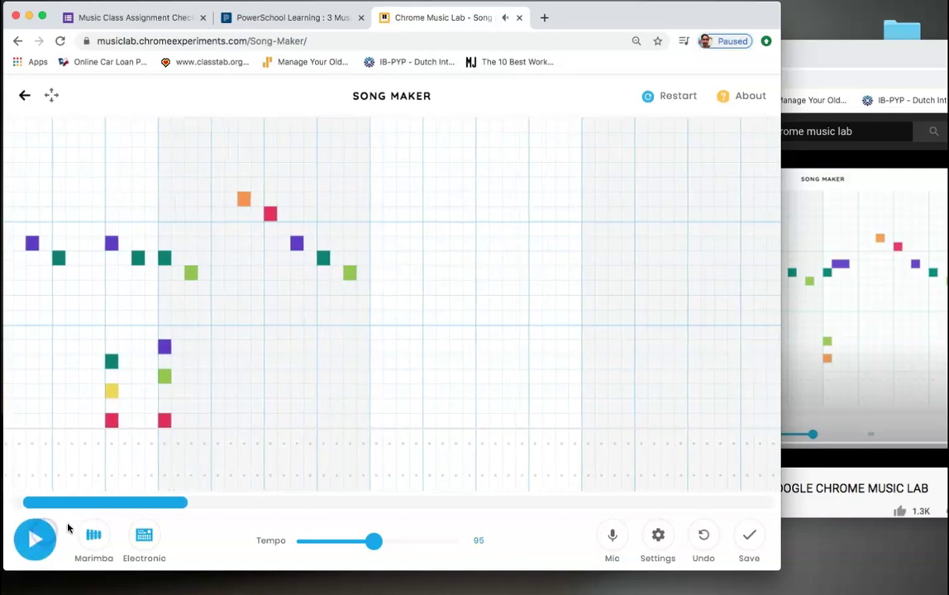
- Cue the YouTube reference video back to 0:05
click(827, 51)
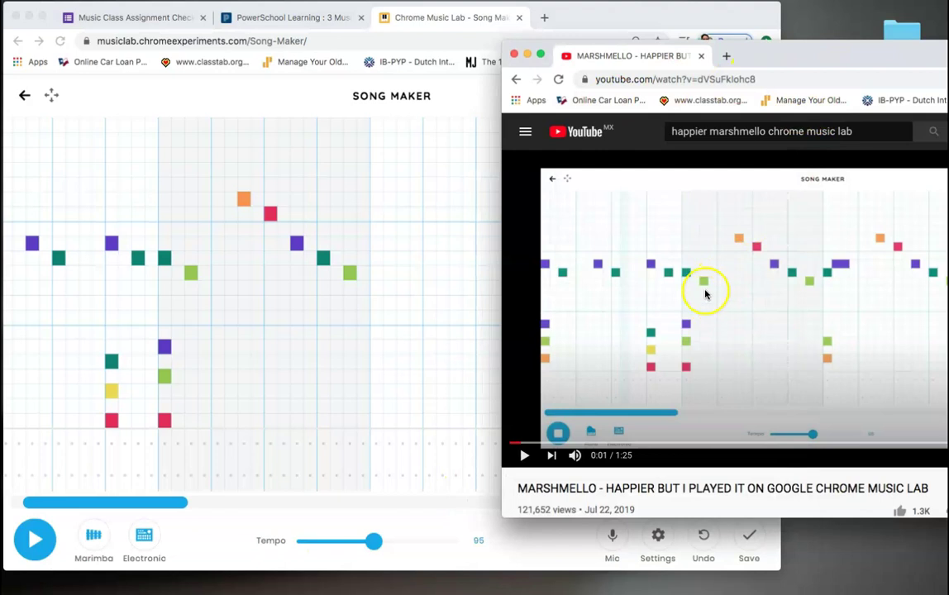
click(527, 445)
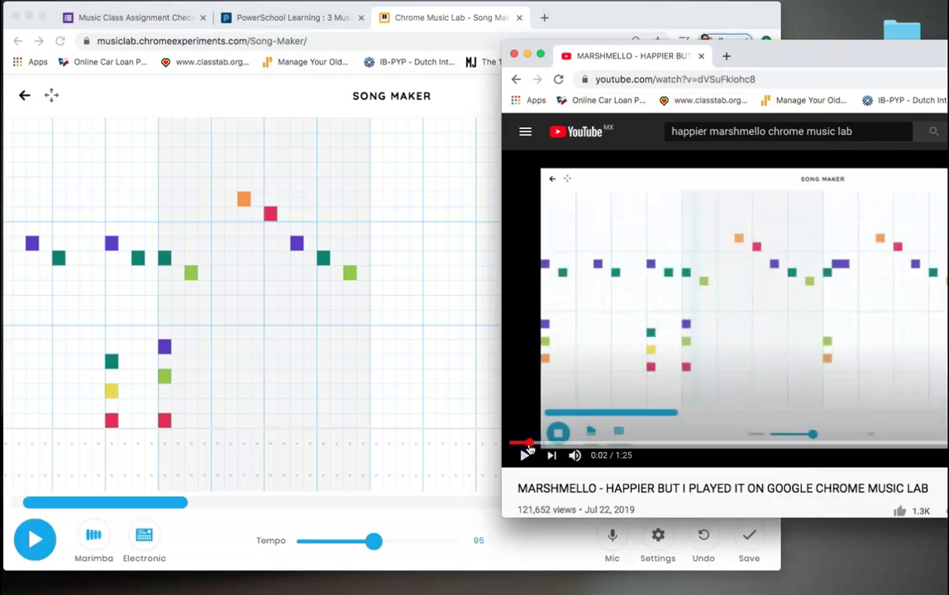
drag(534, 444, 555, 445)
click(727, 289)
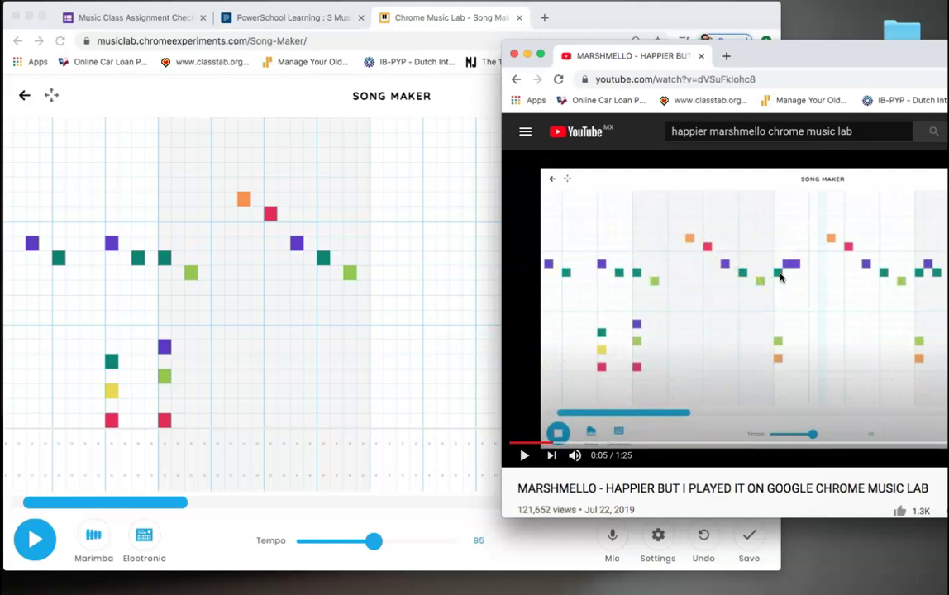
- Add a teal note with a green-and-orange chord beneath it, then two purple notes
click(380, 260)
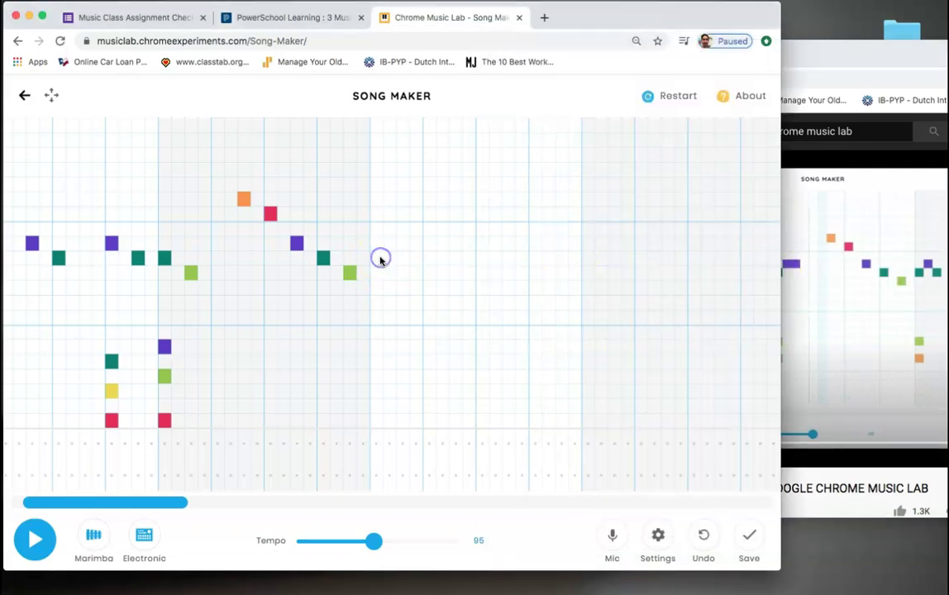
click(801, 277)
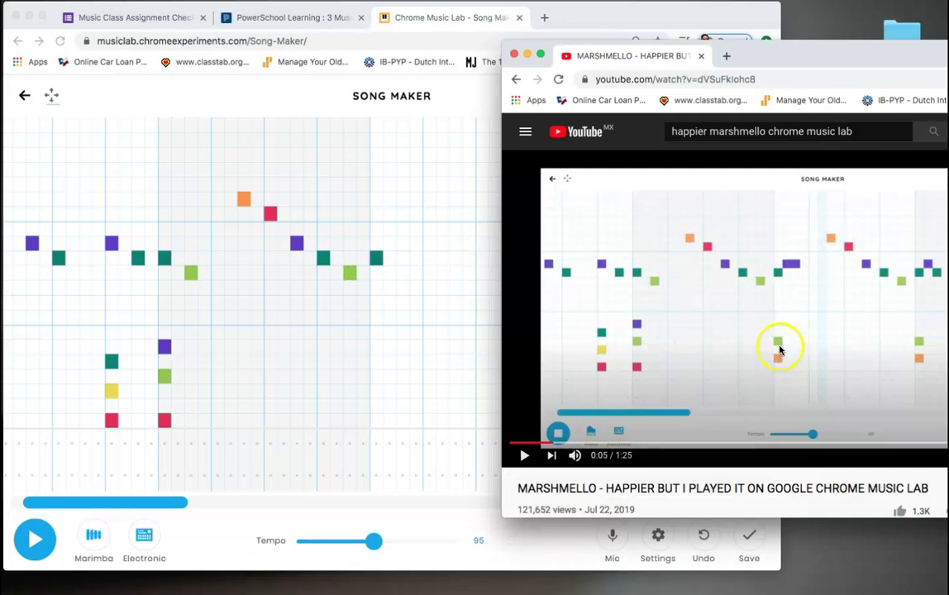
click(378, 414)
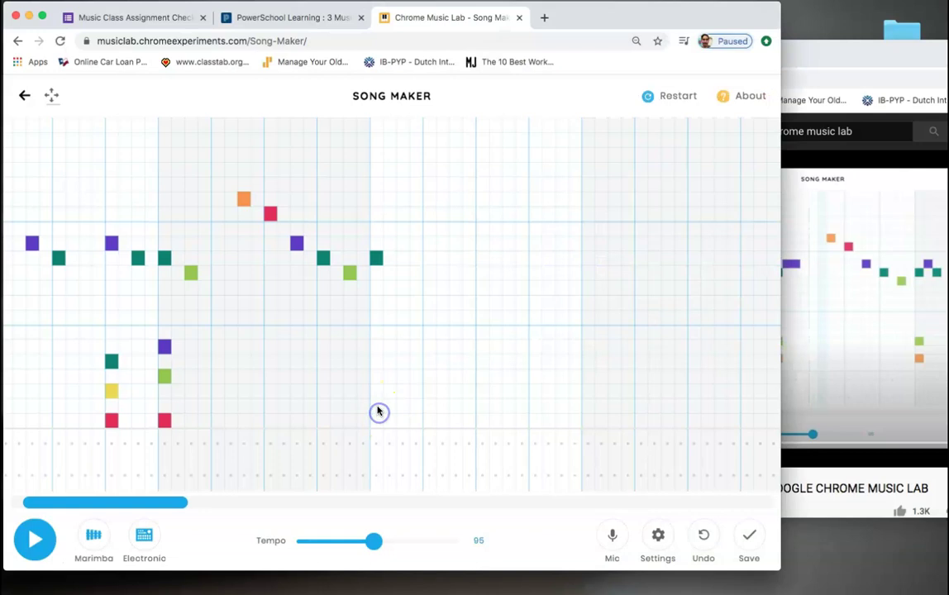
click(376, 377)
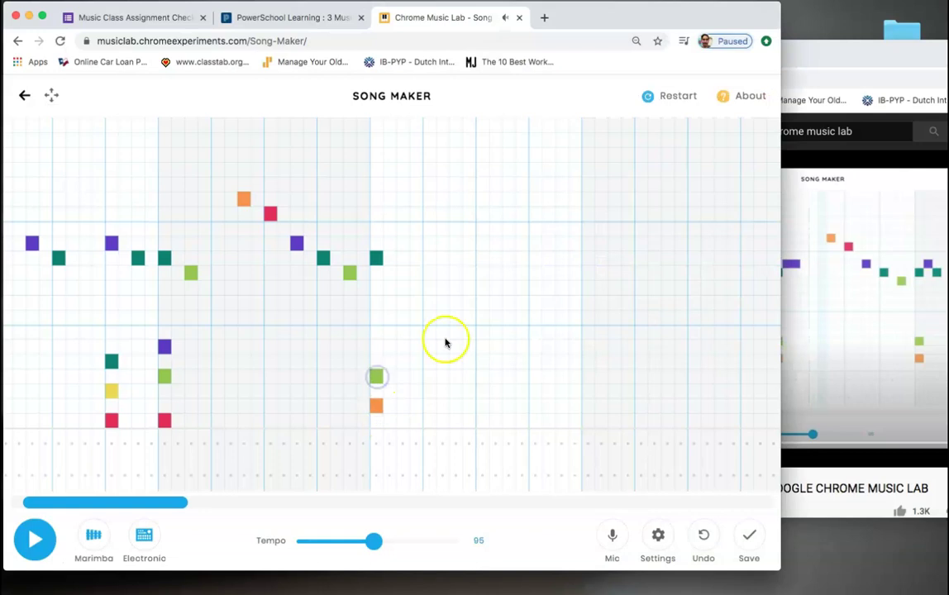
click(827, 51)
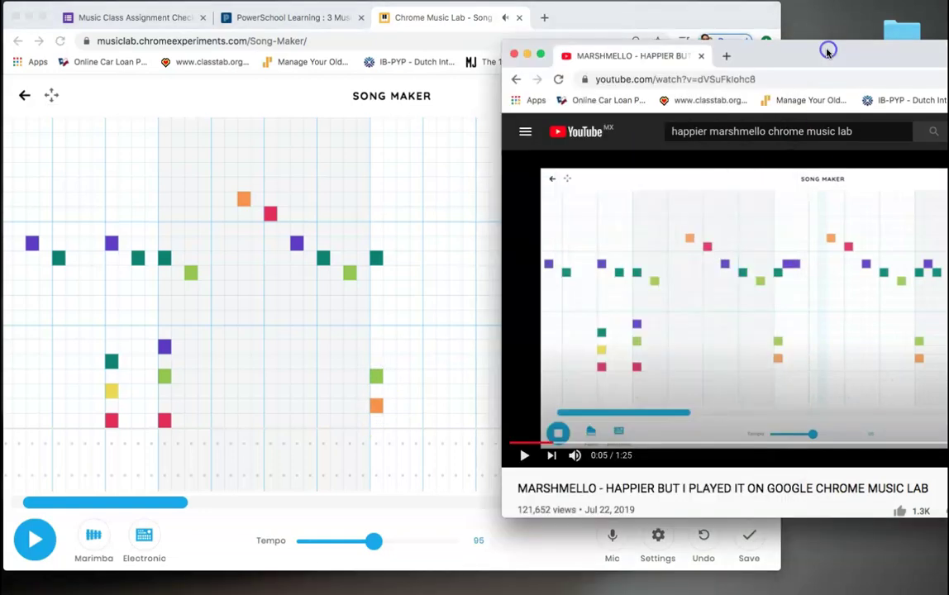
click(392, 248)
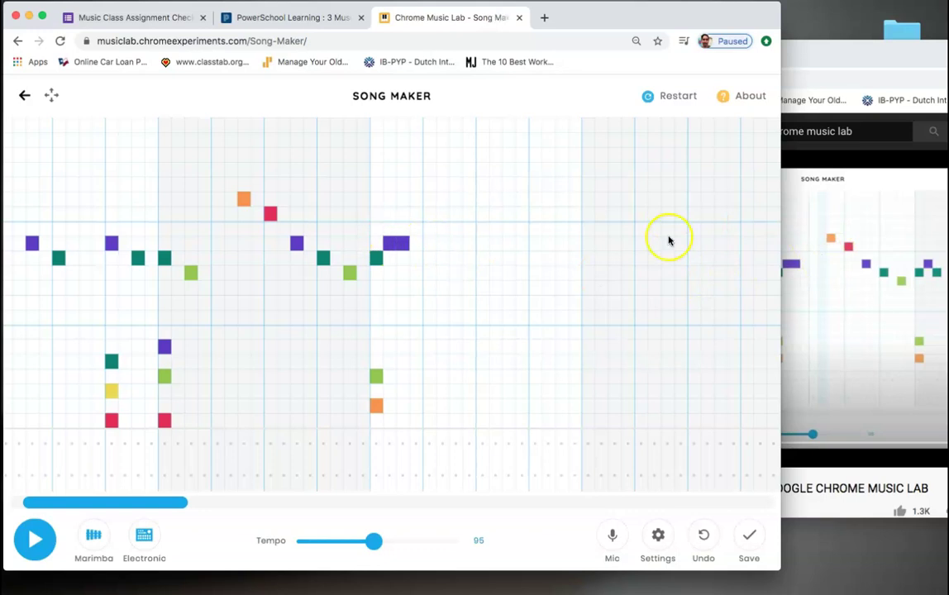
click(791, 264)
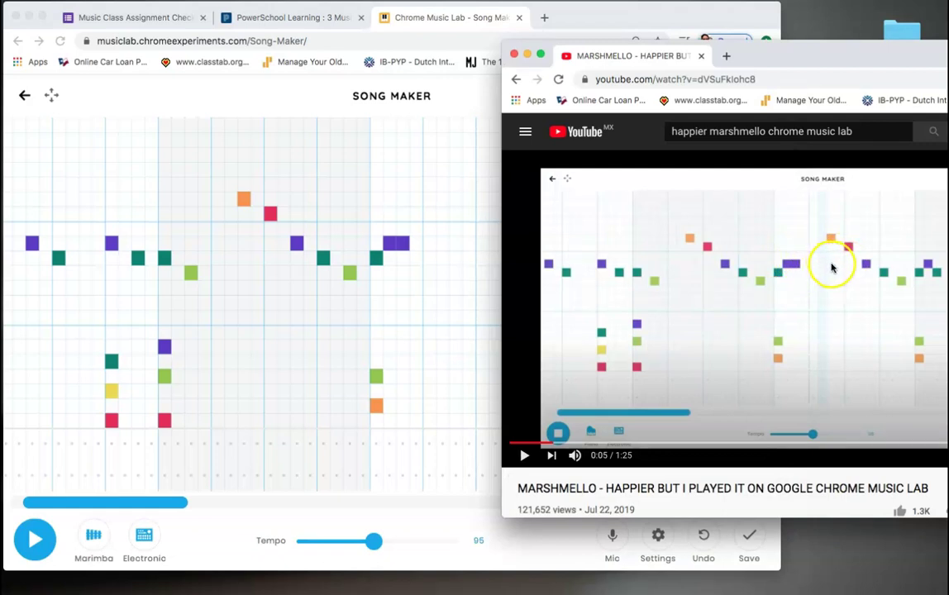
- Place the orange high note and the red note that begin the repeated descending figure
click(446, 262)
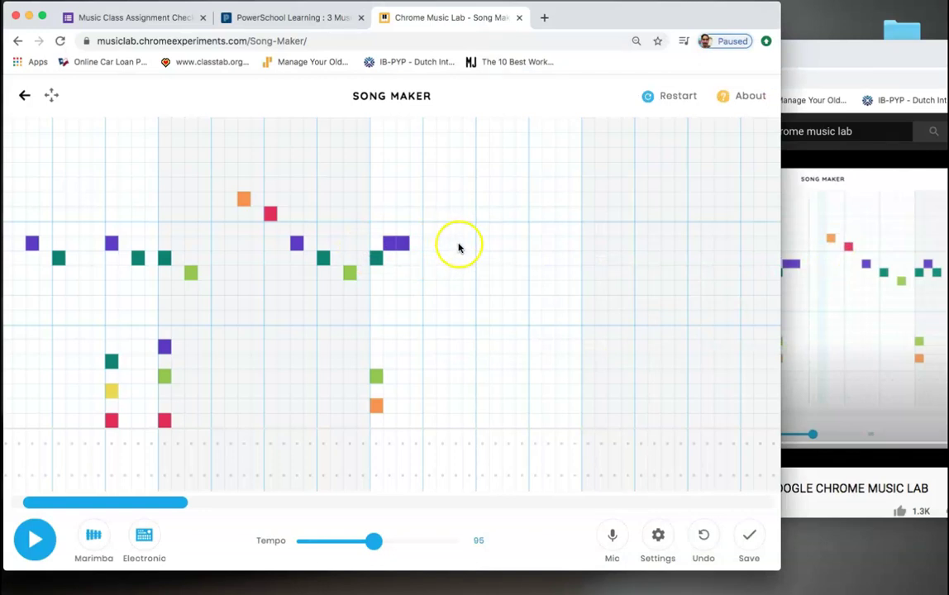
click(457, 200)
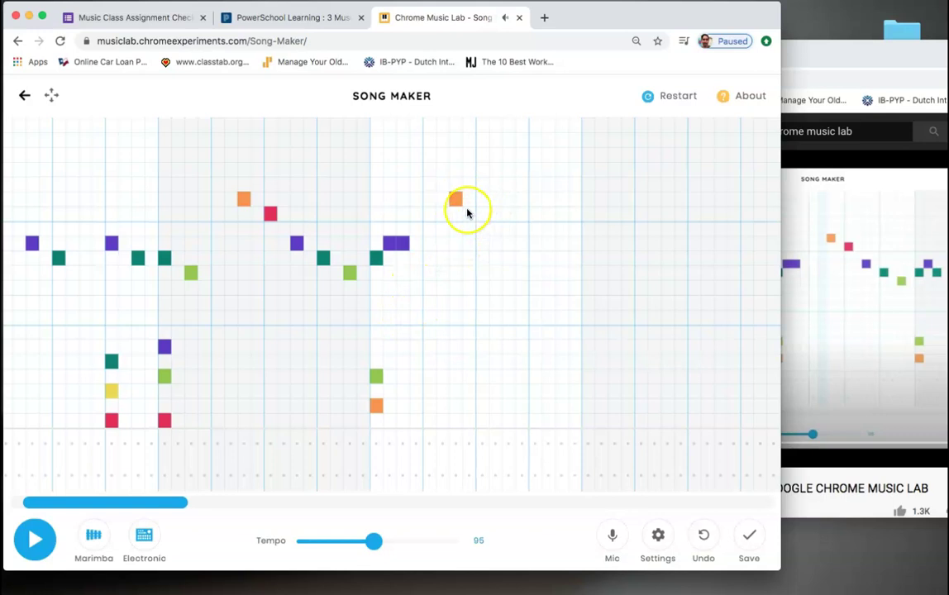
click(484, 214)
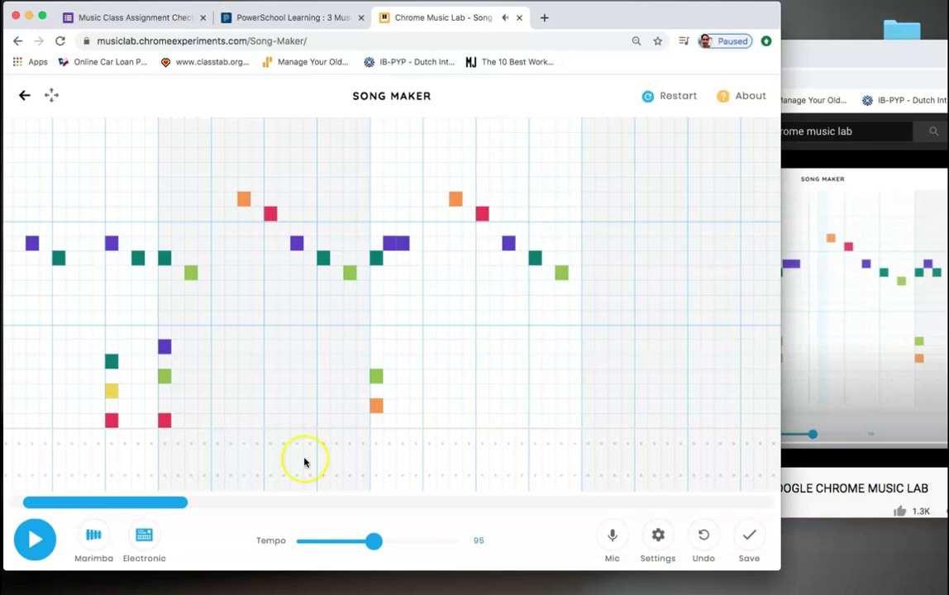
- Play the song to hear the new phrase, then stop it and scroll the grid back
click(33, 541)
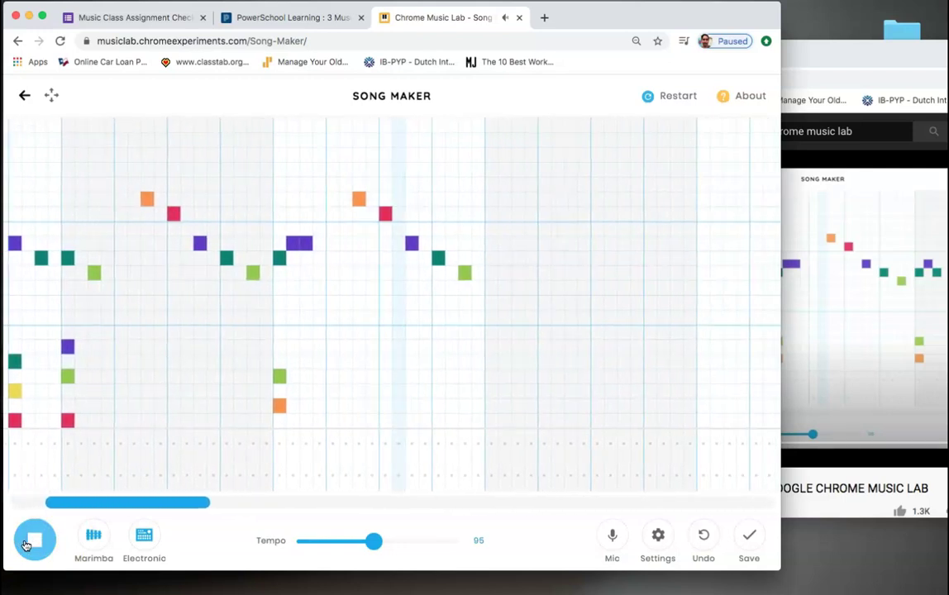
click(17, 546)
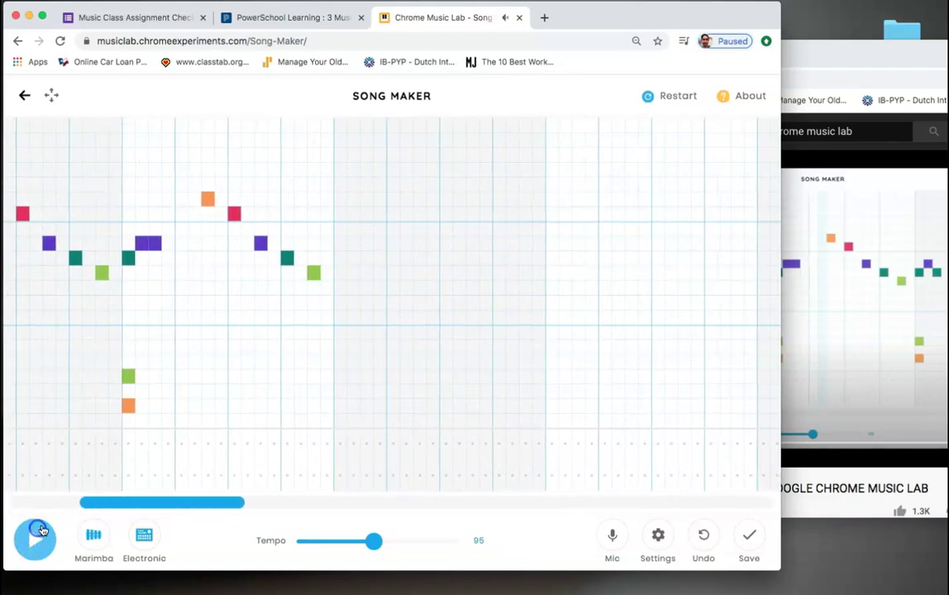
drag(201, 502, 104, 502)
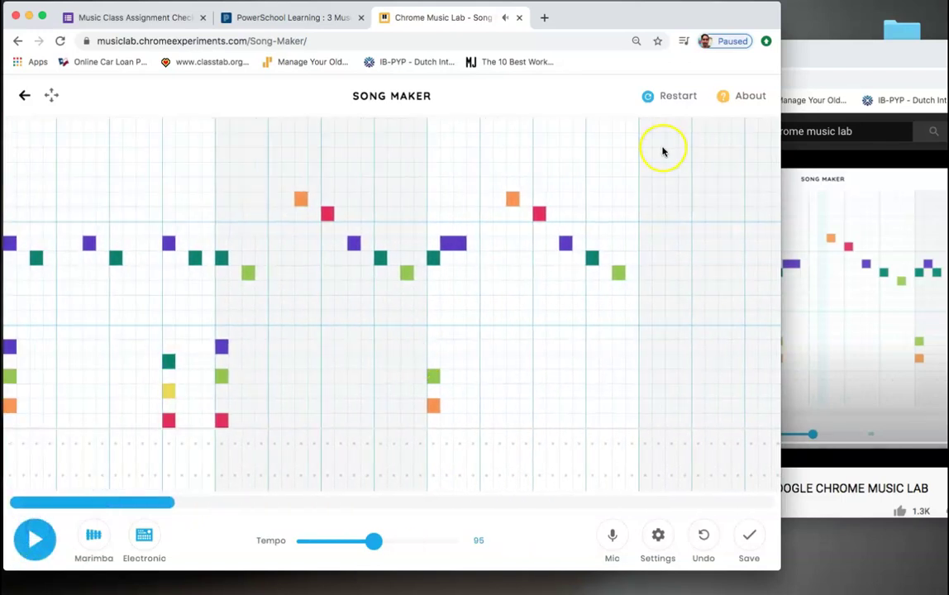
- Cue the YouTube reference video to about 0:06
click(824, 66)
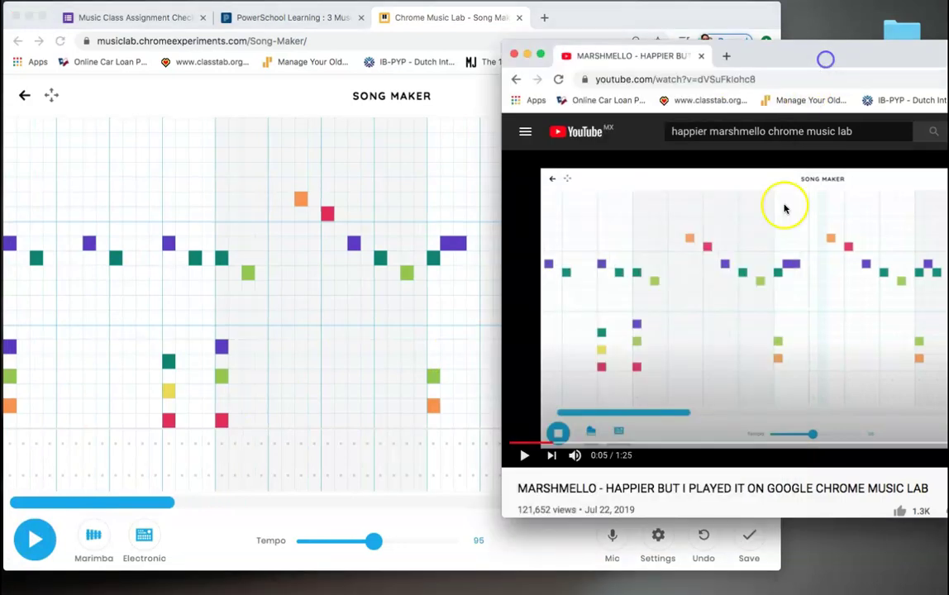
click(553, 444)
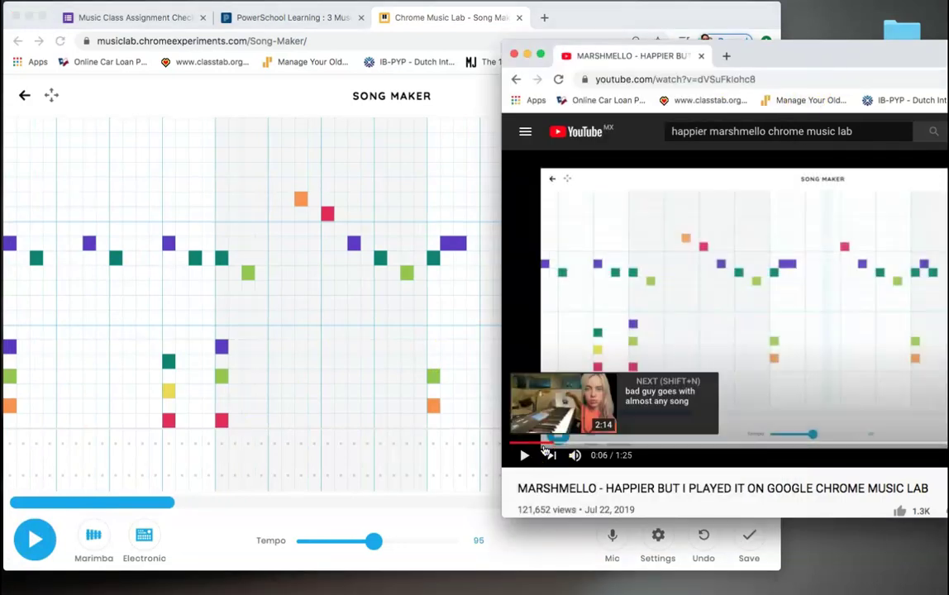
click(560, 445)
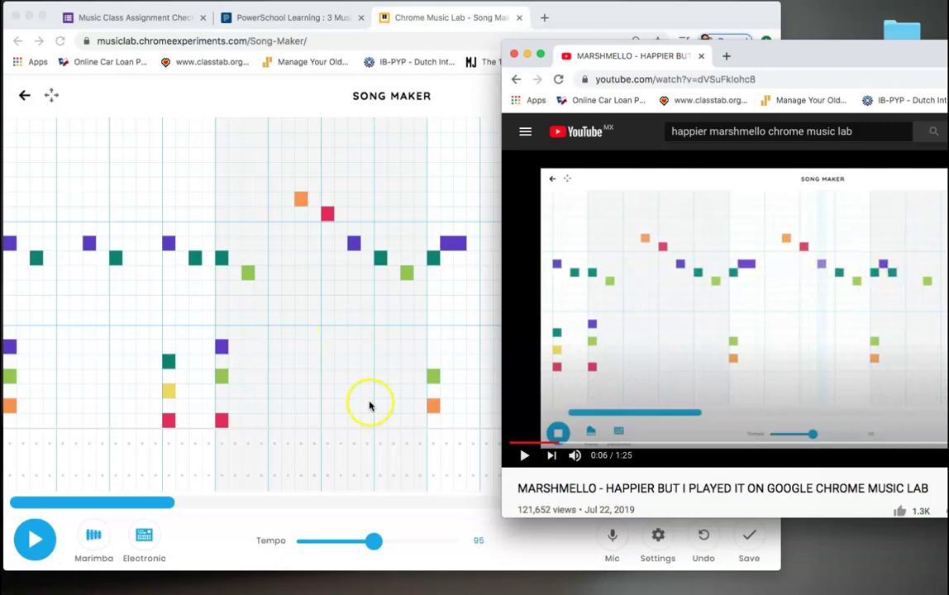
click(181, 446)
drag(166, 496, 181, 502)
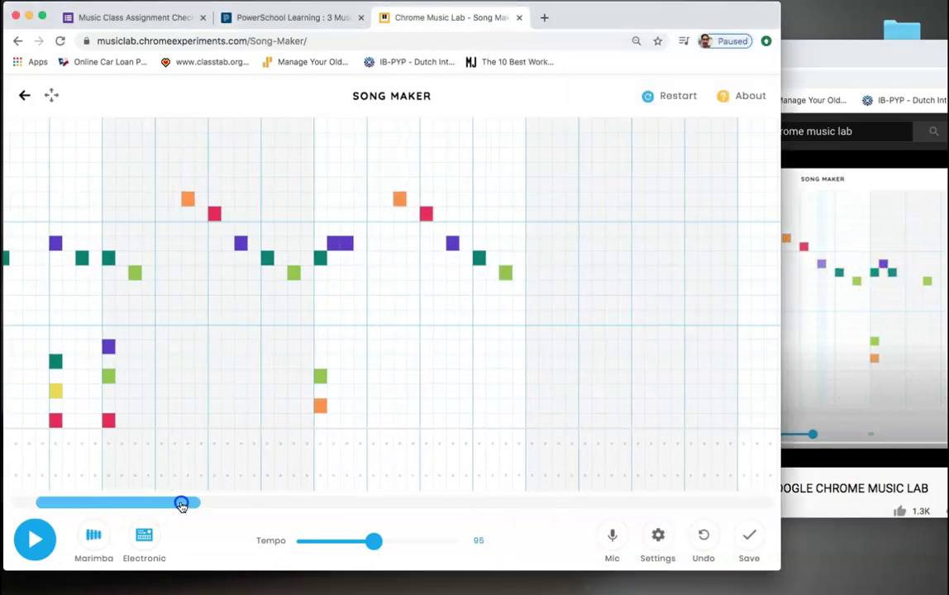
click(827, 258)
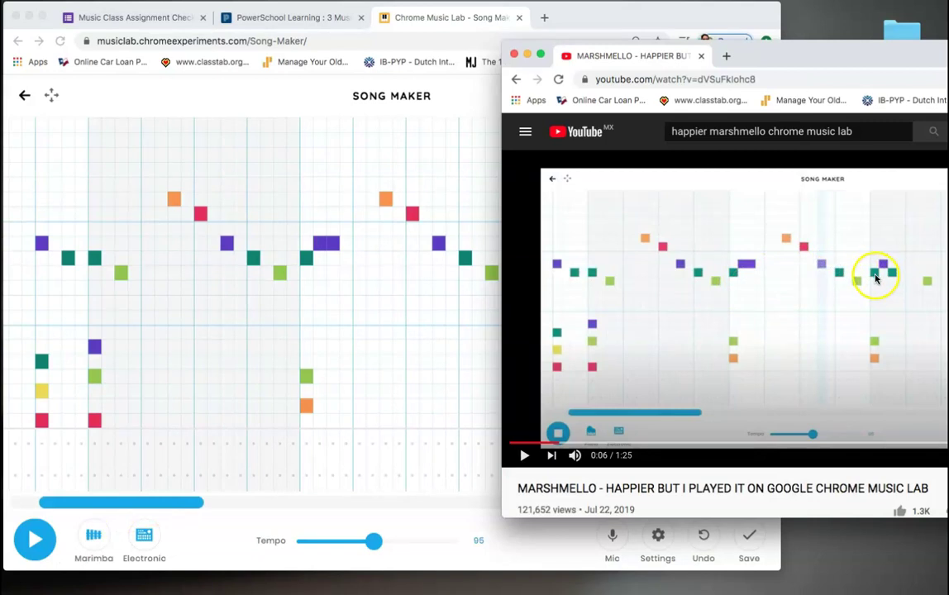
click(459, 349)
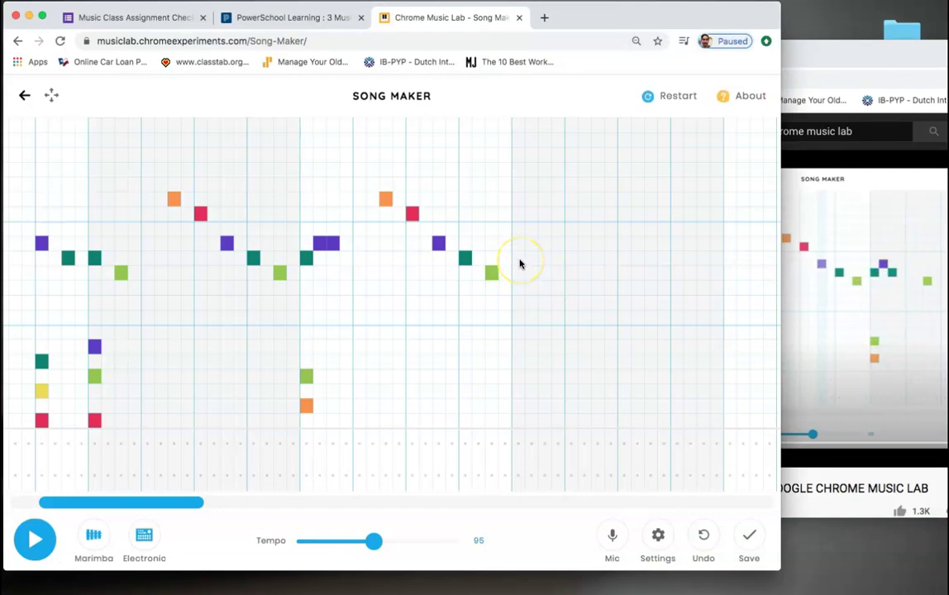
click(879, 43)
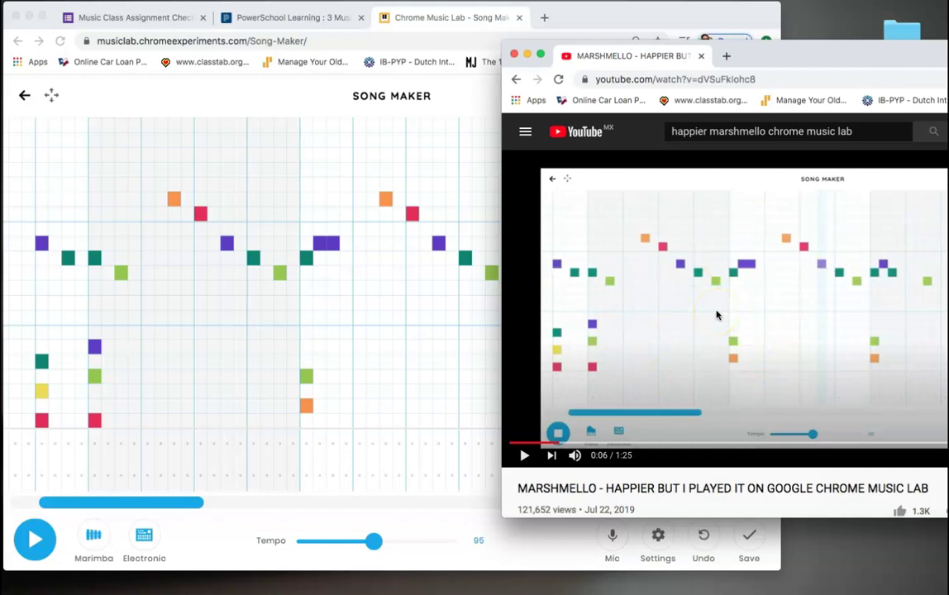
click(355, 390)
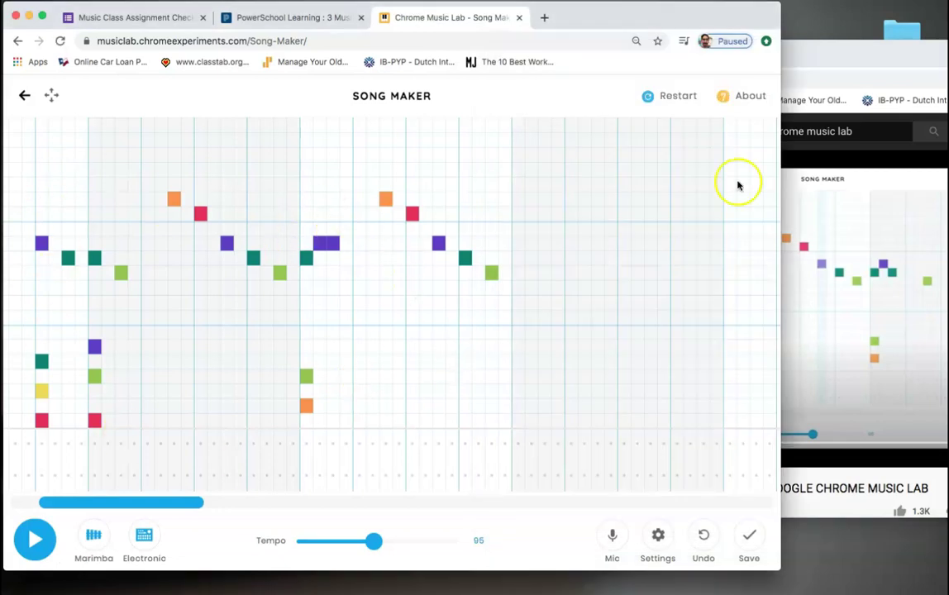
click(830, 72)
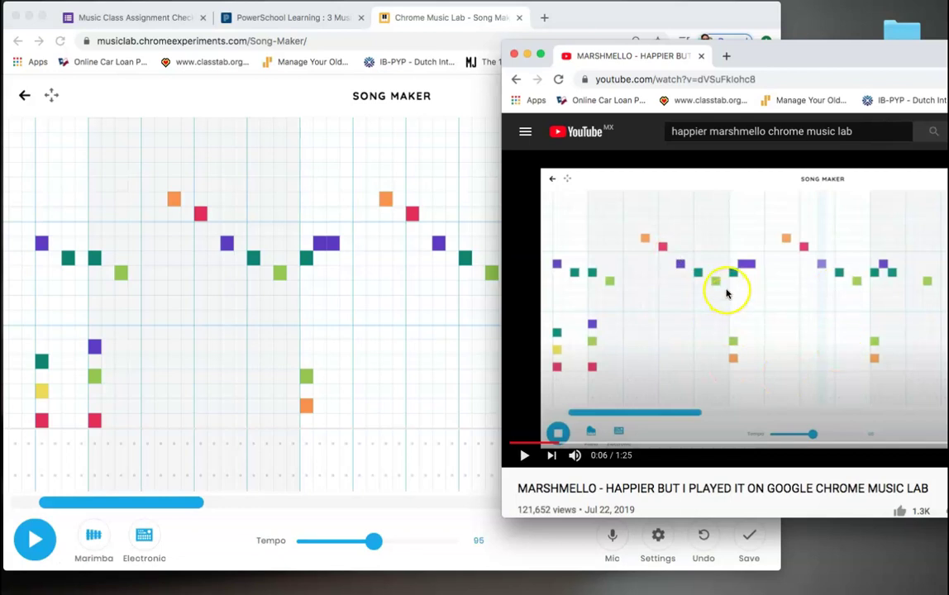
drag(786, 61, 797, 64)
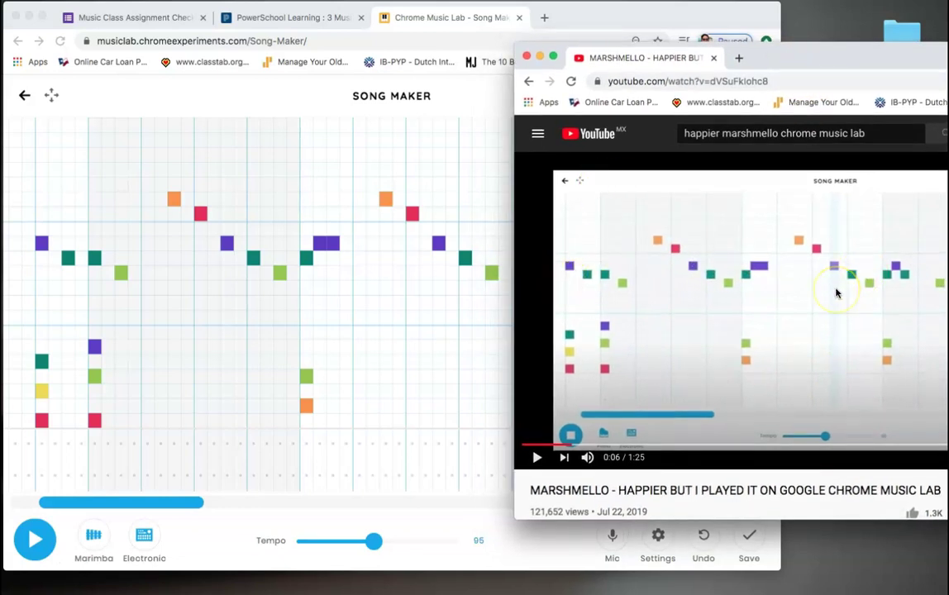
click(364, 304)
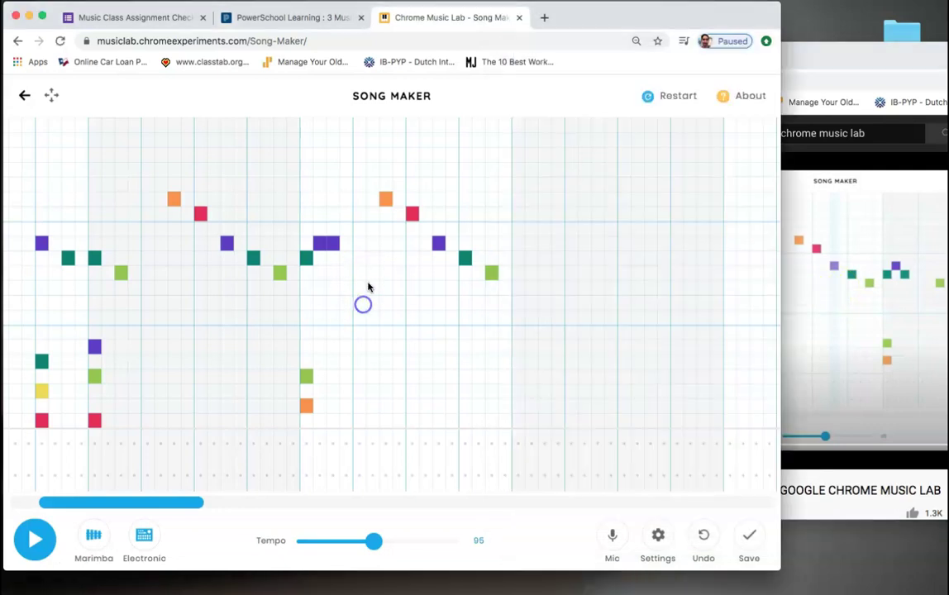
drag(110, 500, 90, 500)
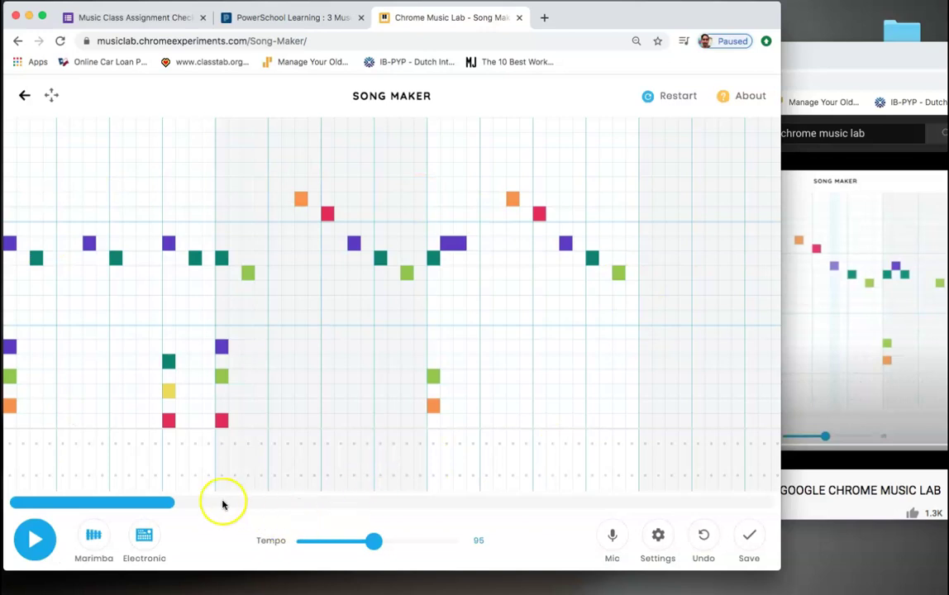
- Add the green note closing the new bar, scroll back, and play the song to check it
drag(173, 503, 222, 501)
click(861, 288)
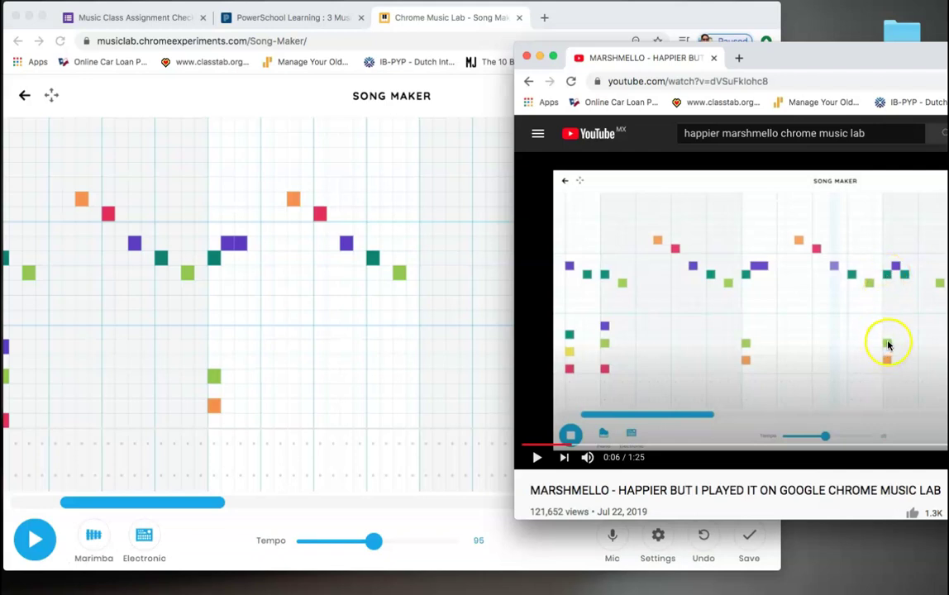
click(424, 259)
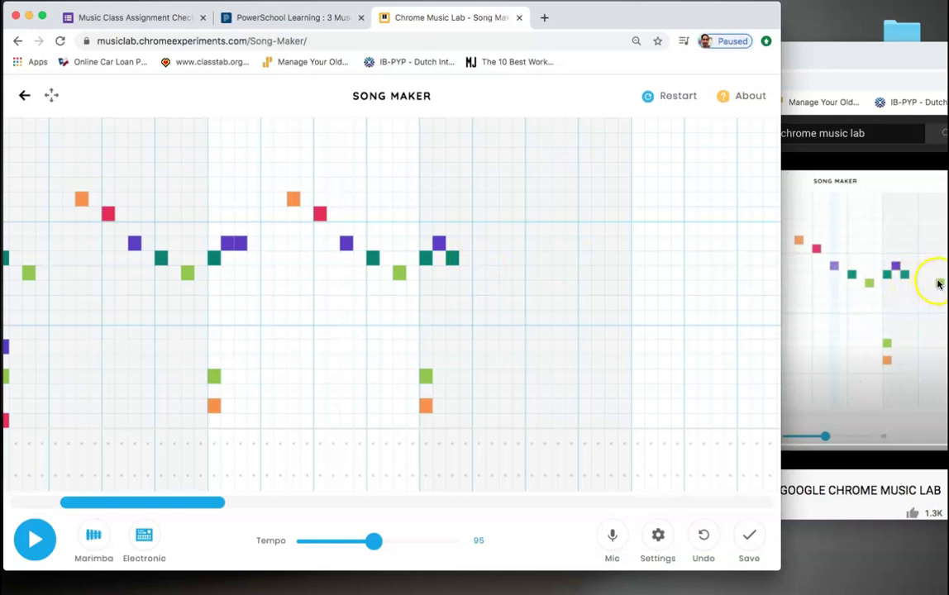
click(507, 276)
drag(148, 504, 102, 510)
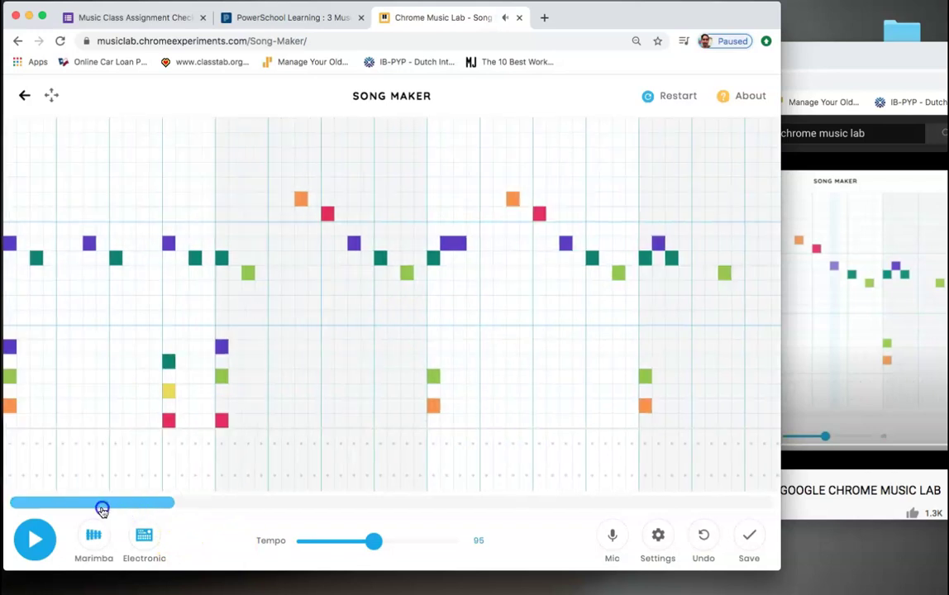
click(35, 539)
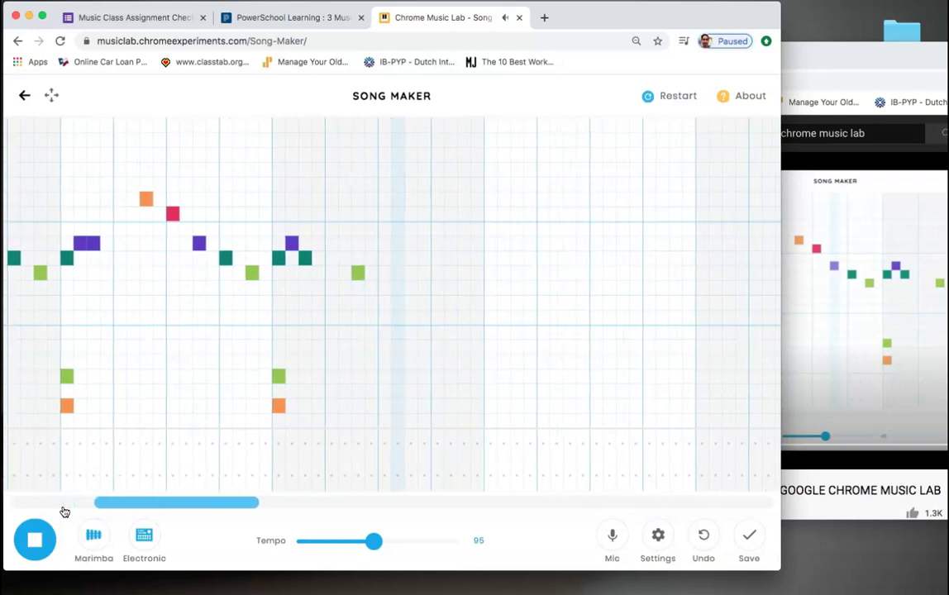
- Stop the song, scroll the grid to the start, and play the reference video past 0:20
click(43, 533)
click(153, 505)
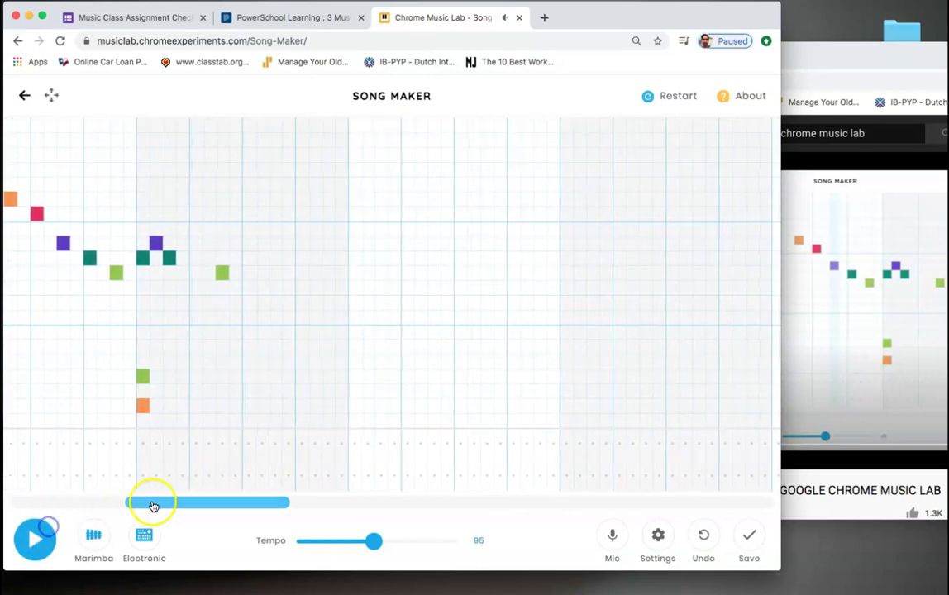
drag(153, 506, 11, 490)
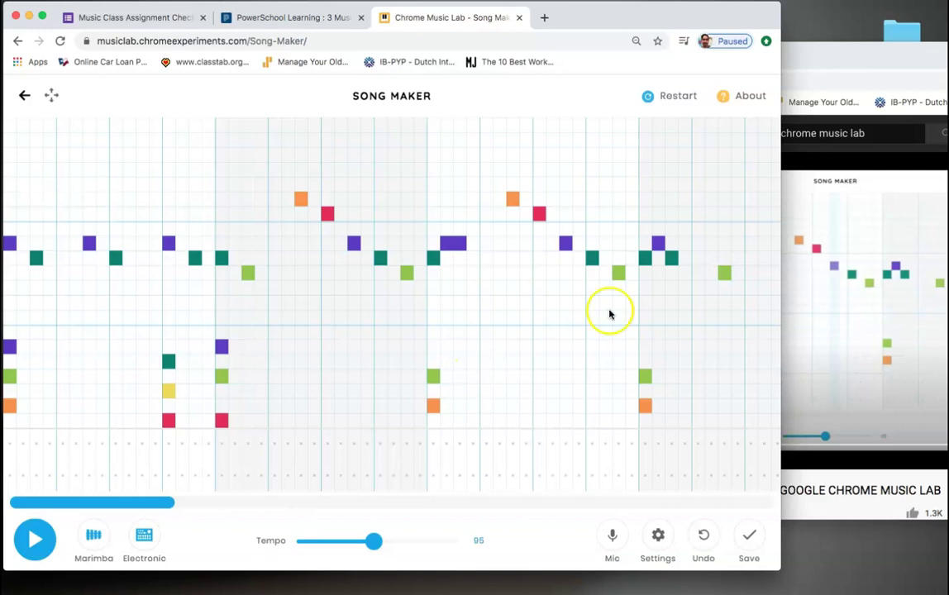
drag(852, 60, 736, 60)
click(424, 459)
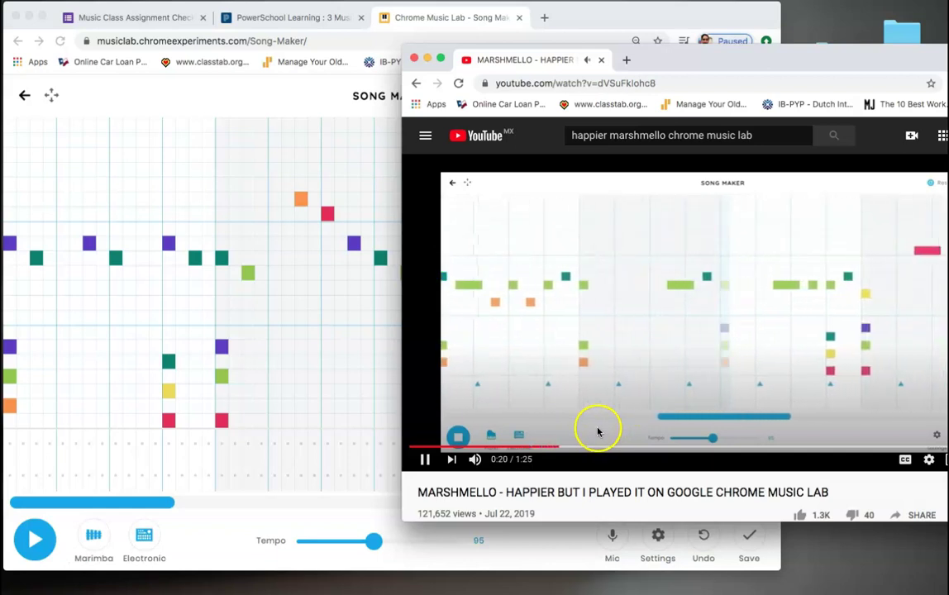
- Pause the video and add triangle and dot drum hits in the percussion rows after the melody
click(426, 459)
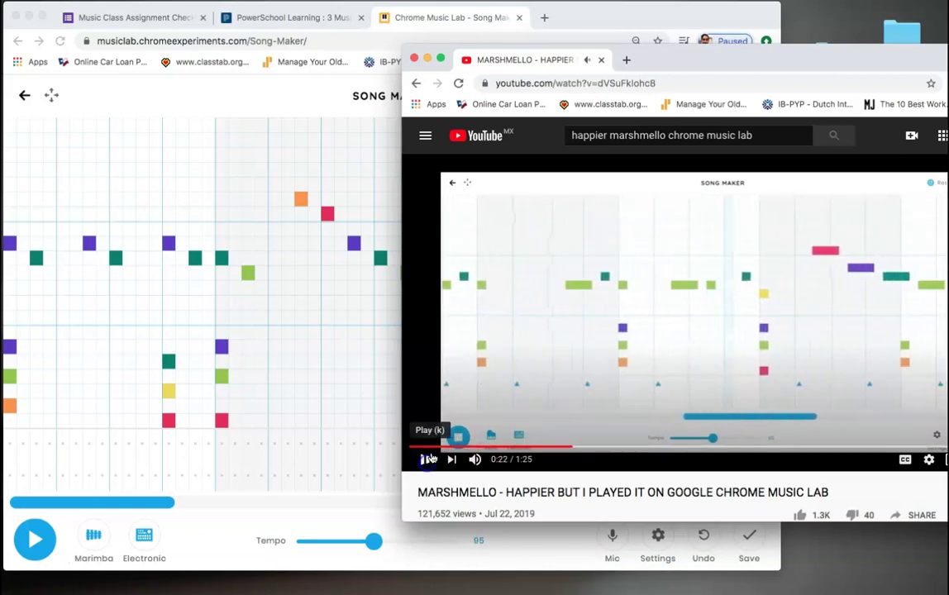
click(318, 417)
drag(118, 510, 199, 500)
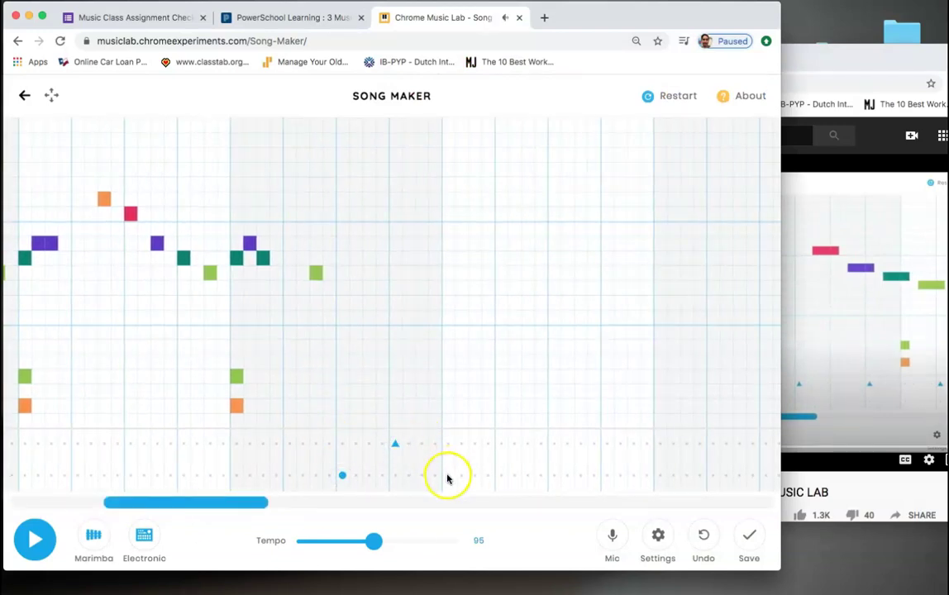
click(500, 446)
click(342, 478)
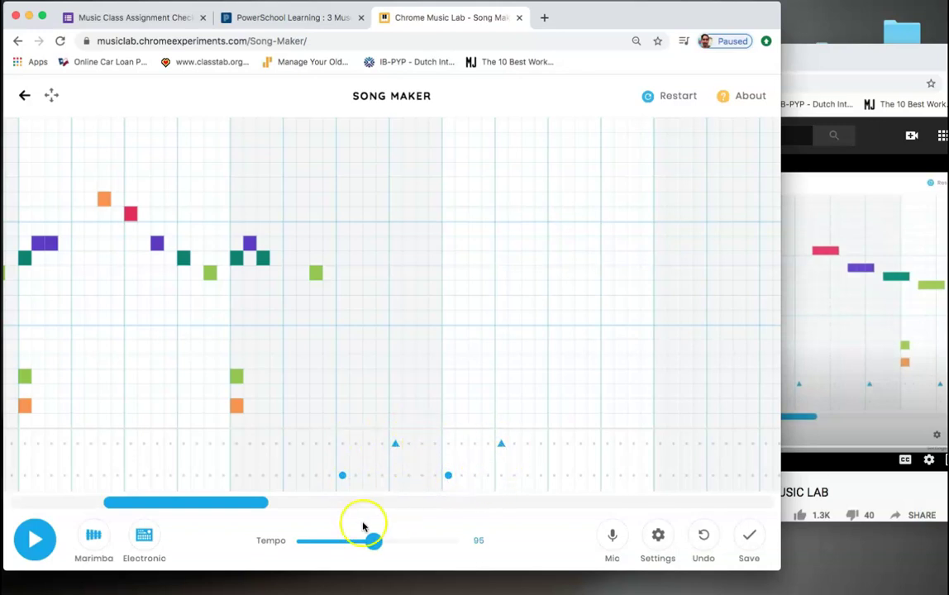
drag(241, 501, 104, 506)
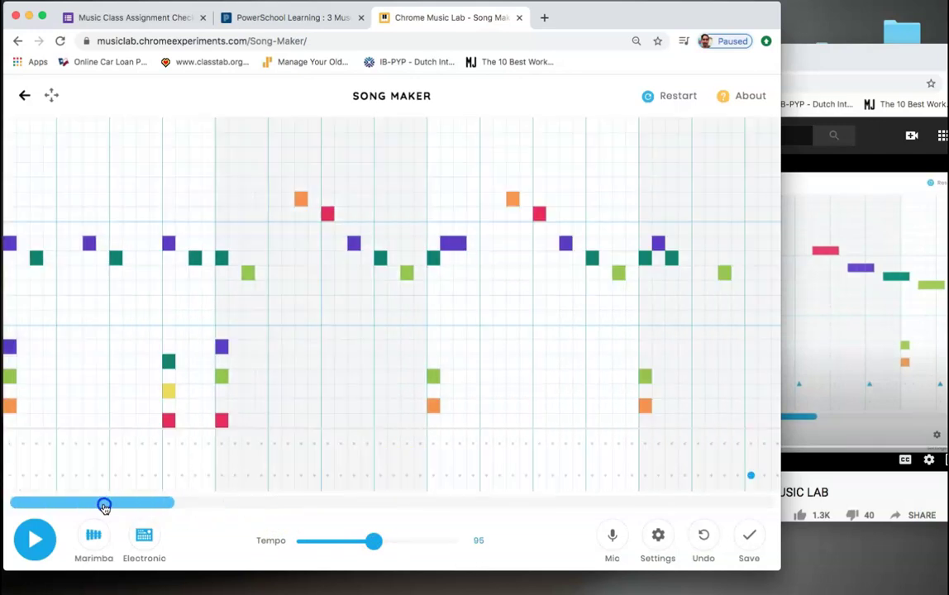
drag(851, 66, 824, 57)
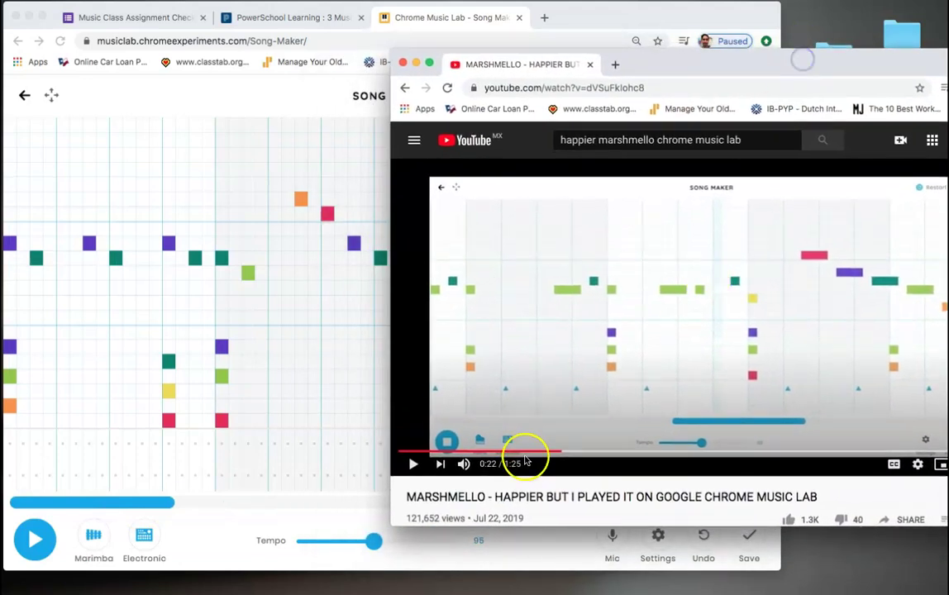
drag(555, 455, 388, 453)
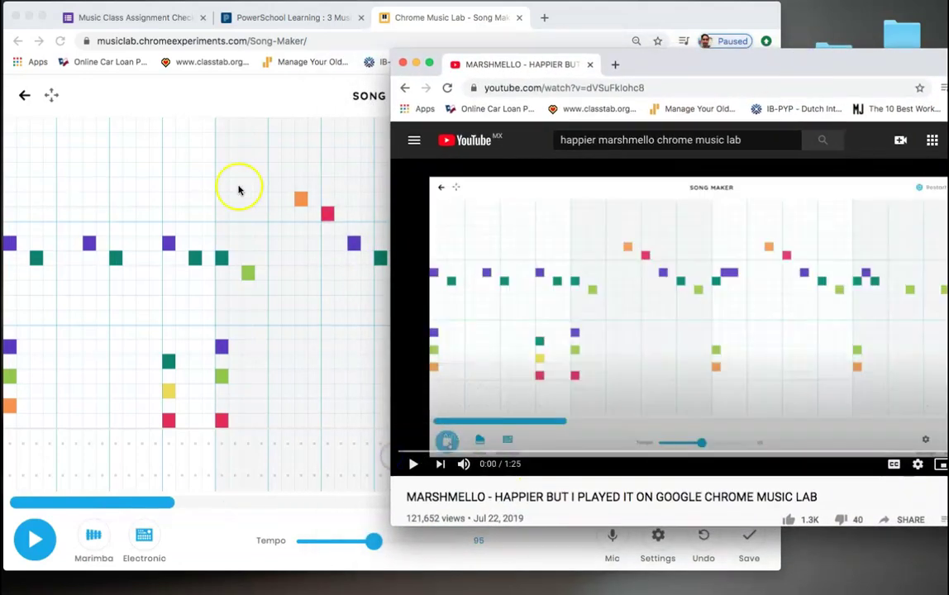
click(286, 374)
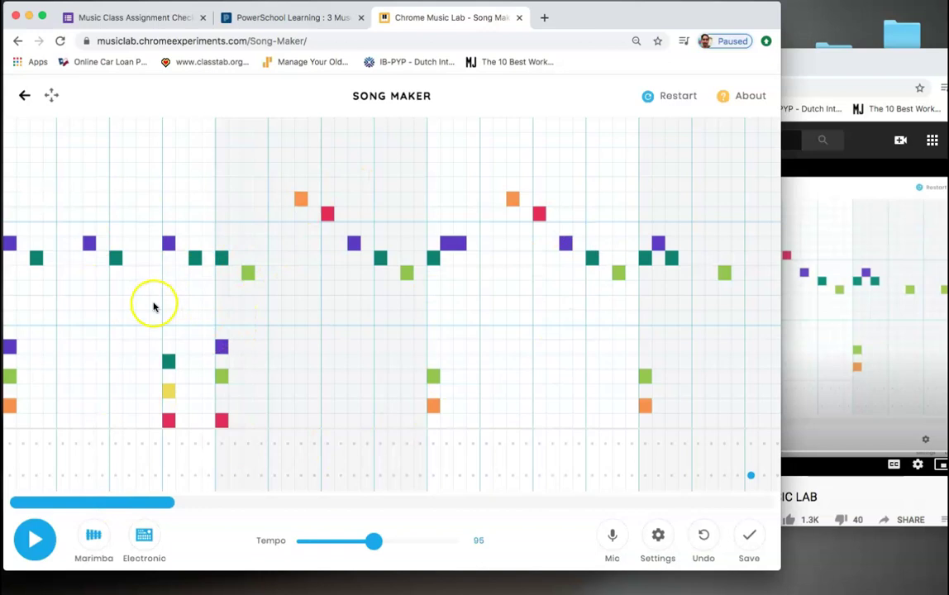
drag(618, 16, 621, 22)
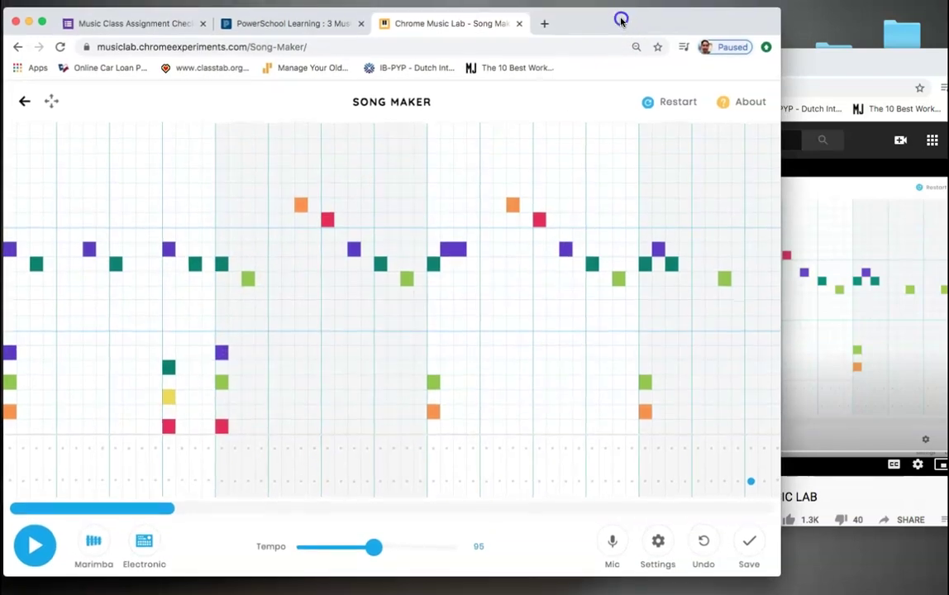